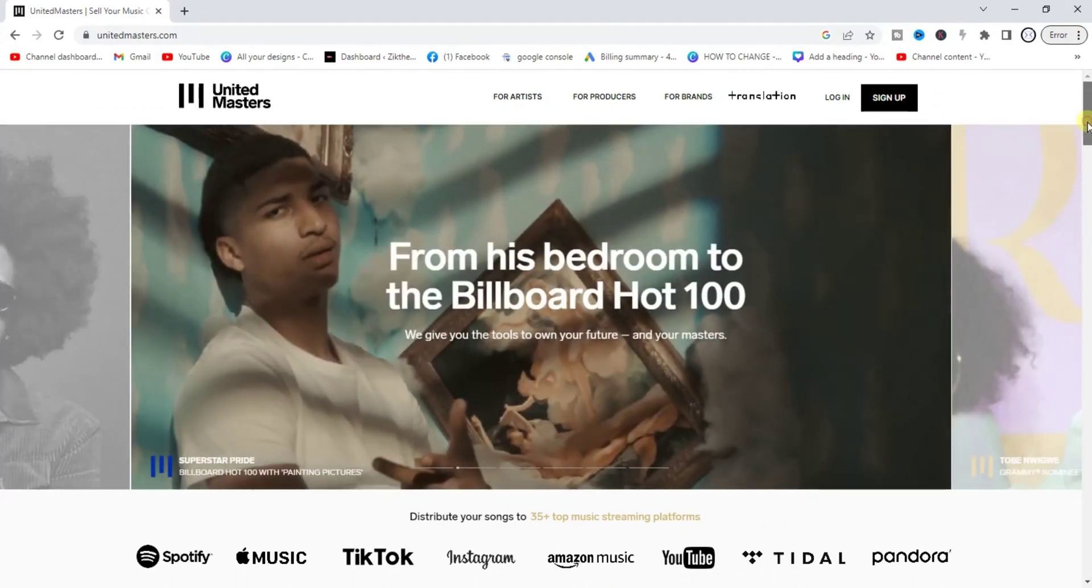
Step: Scroll back to the top of the page and choose SIGN UP
drag(1088, 126, 1088, 161)
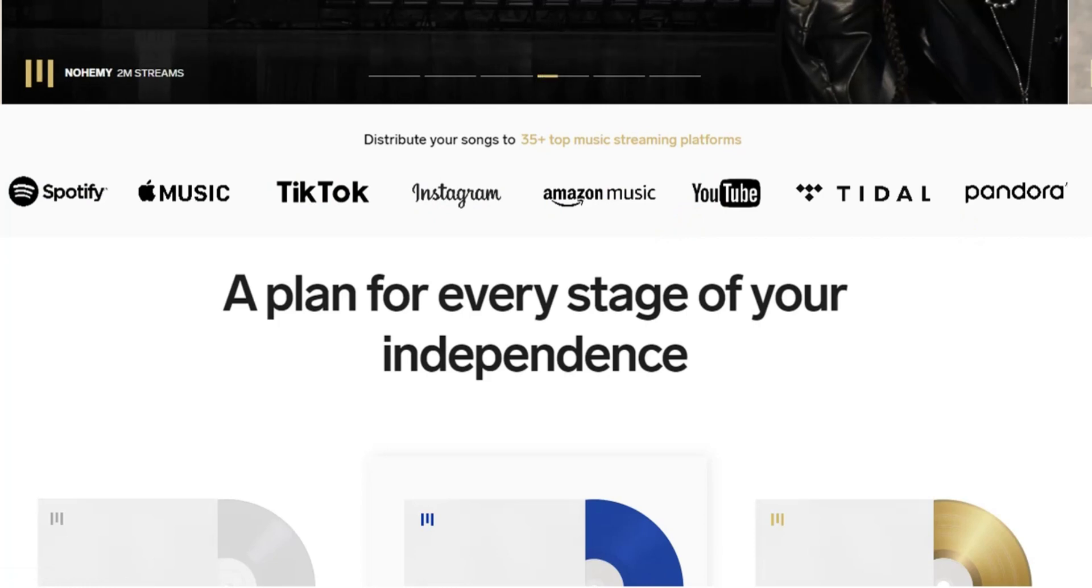
scroll(546, 294, up, 4)
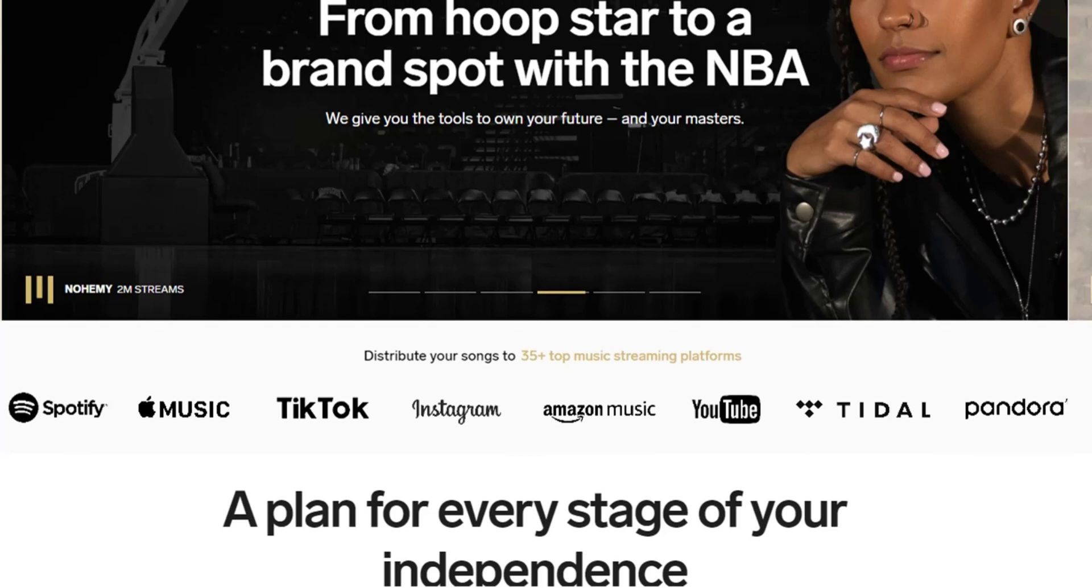
scroll(546, 294, up, 2)
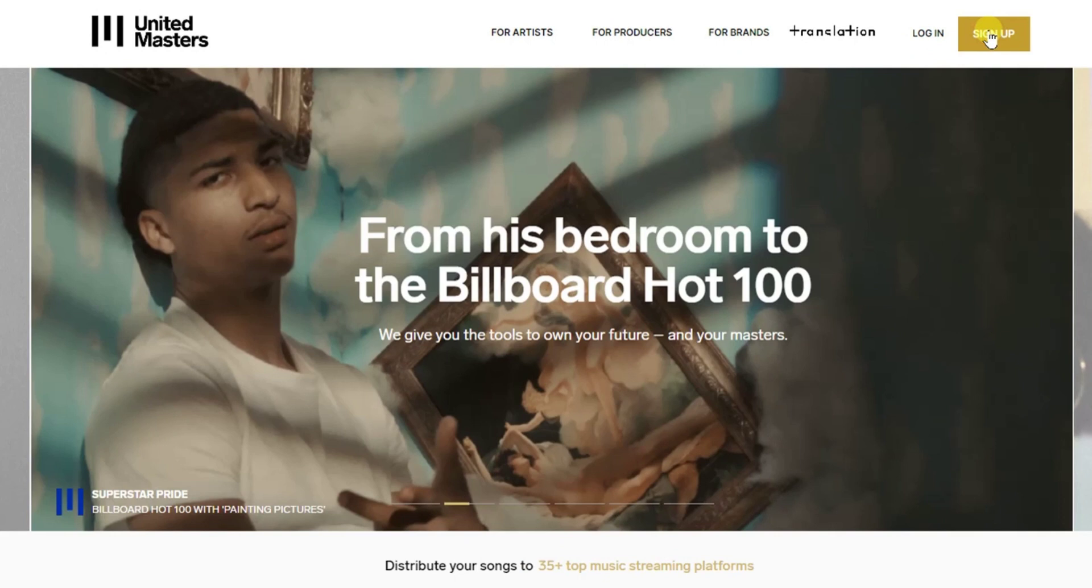
click(990, 36)
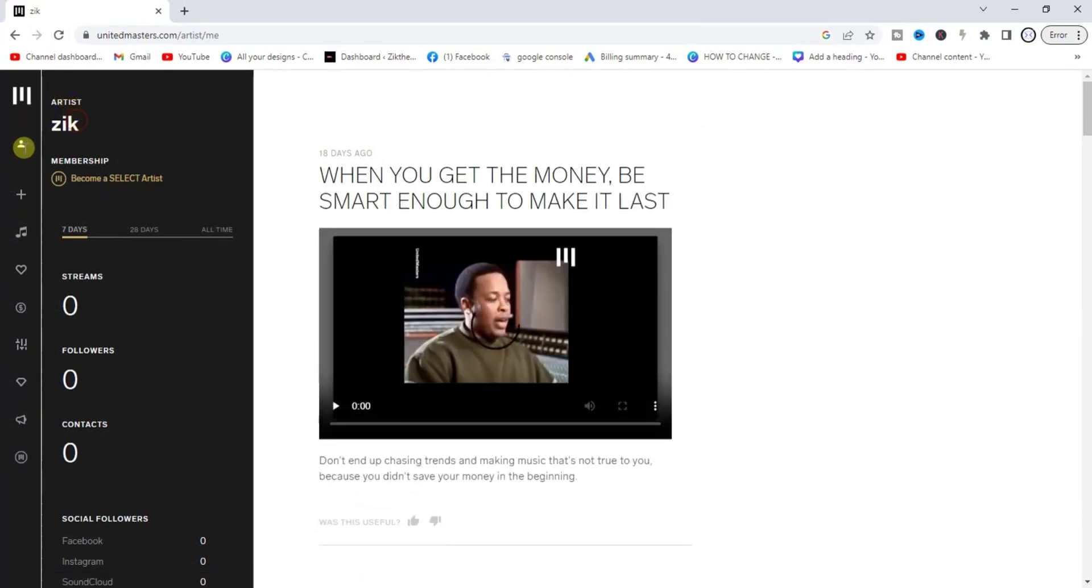
Step: Log out of the signed-in artist account from the sidebar profile menu
mouse_move(24, 148)
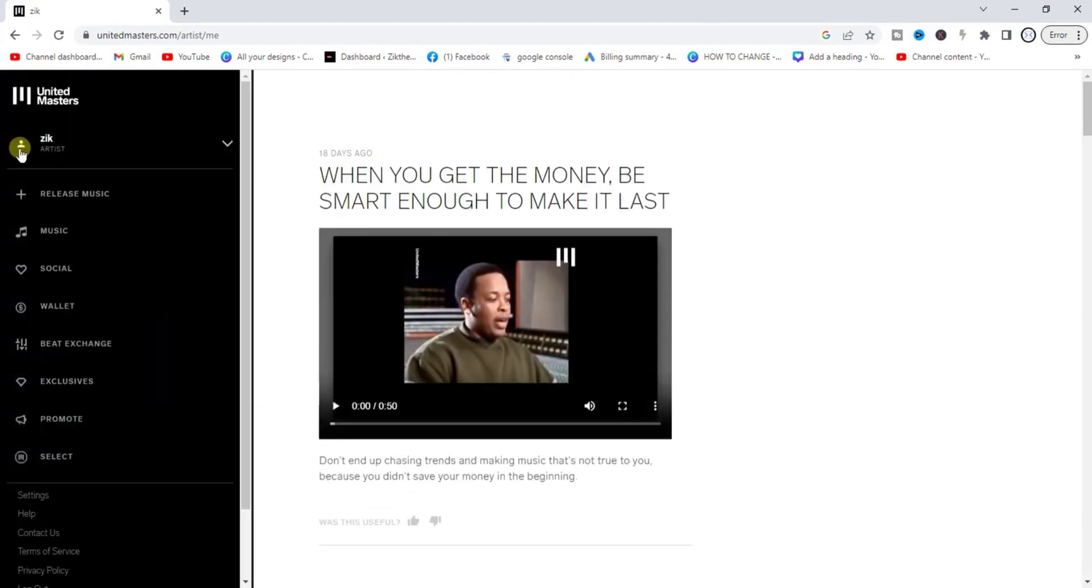
click(227, 145)
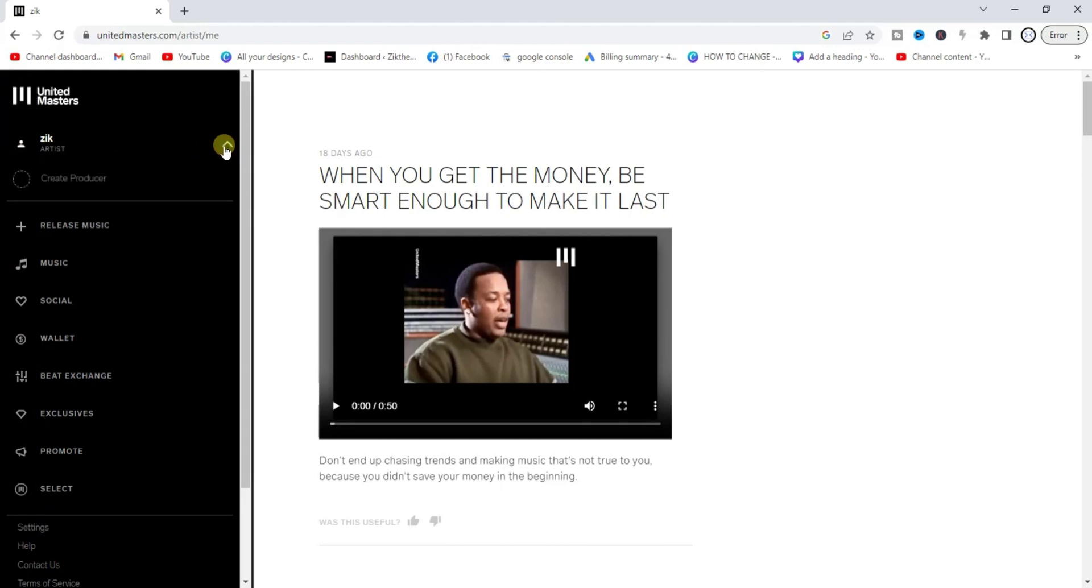
click(225, 147)
click(226, 147)
drag(249, 152, 237, 254)
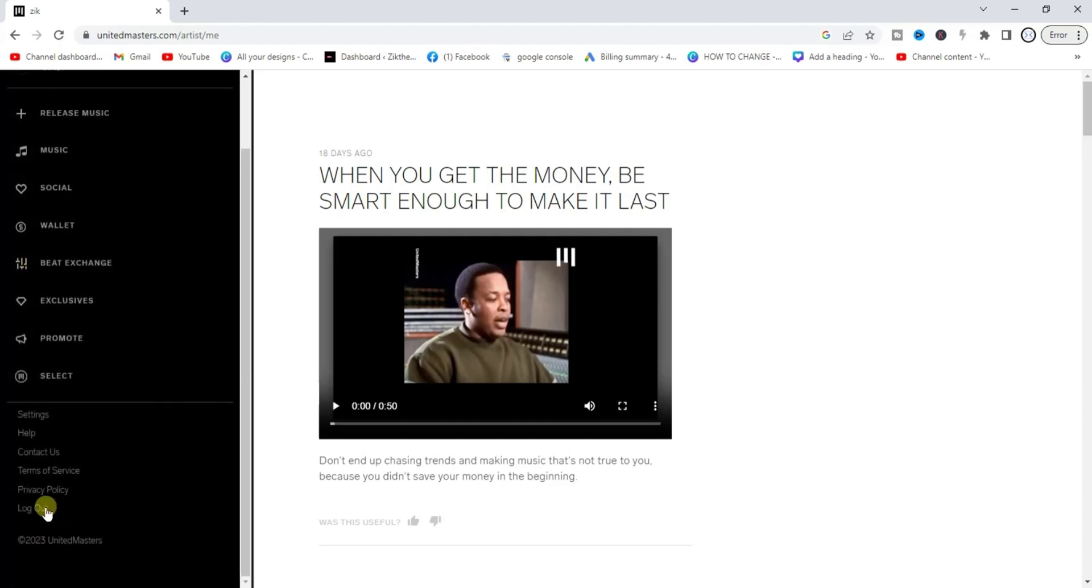
click(46, 511)
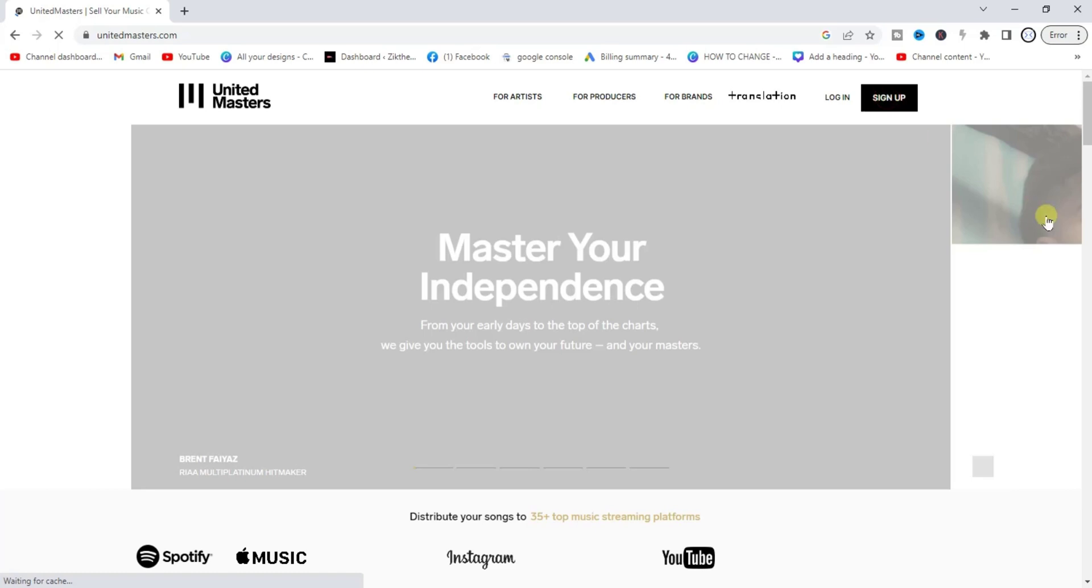
Step: Open the account sign-up form and enter the new account's e-mail address
click(887, 98)
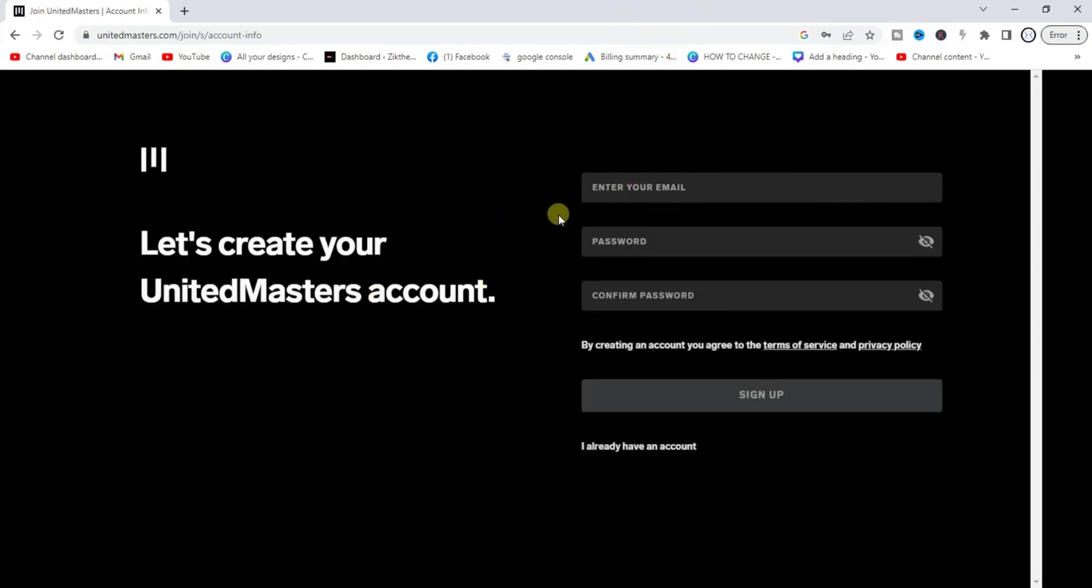
click(654, 184)
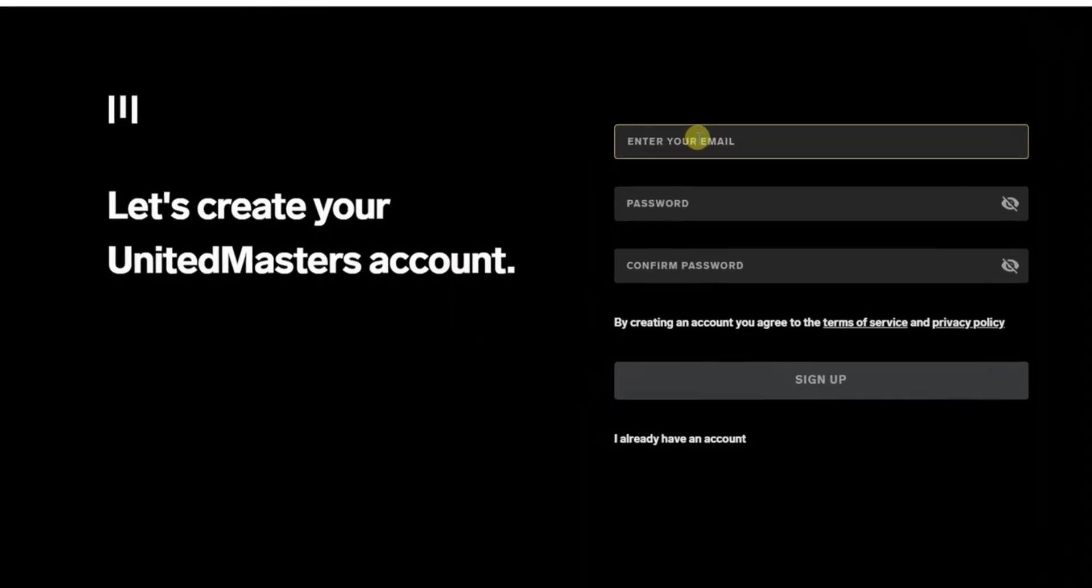
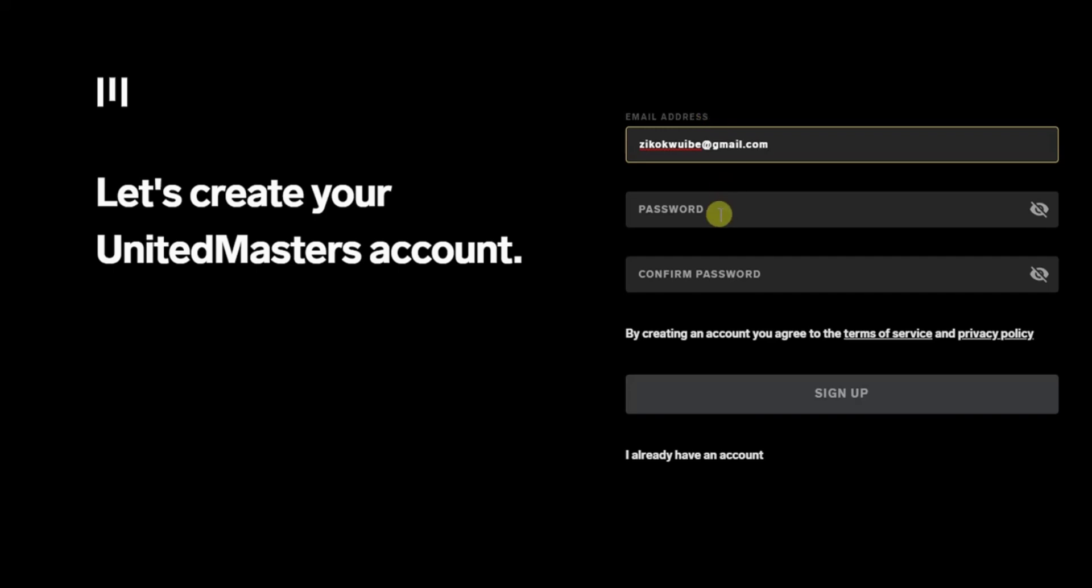
Step: Enter and confirm the account password, then submit the sign-up
click(719, 214)
text(••)
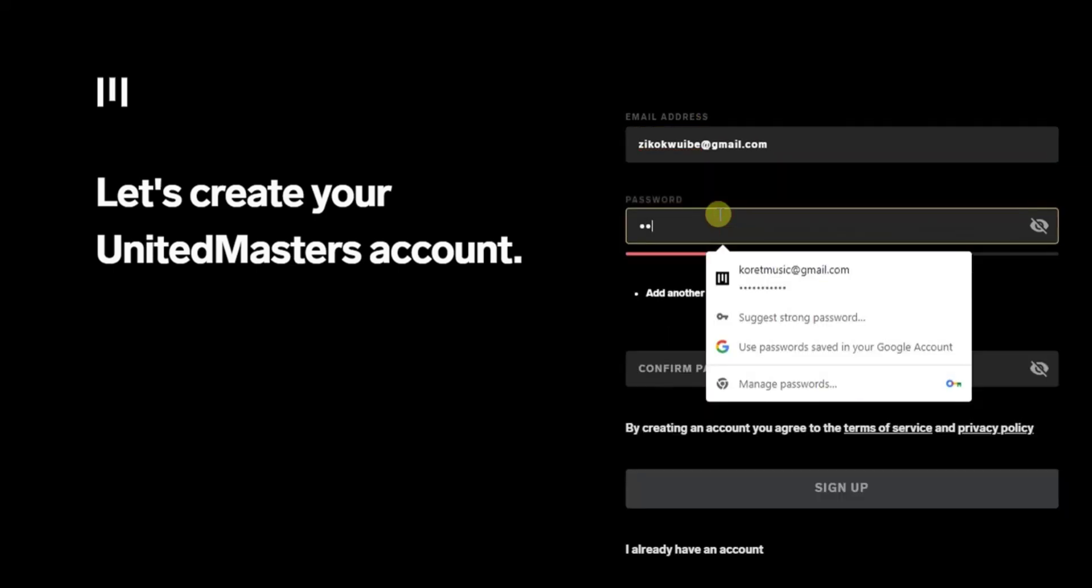
text(••••••)
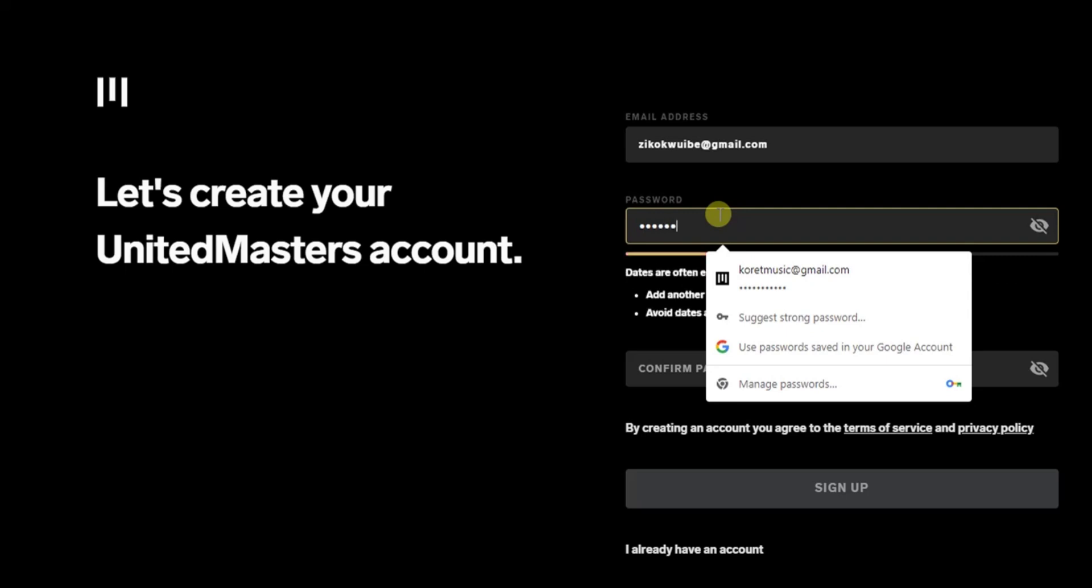
text(••••)
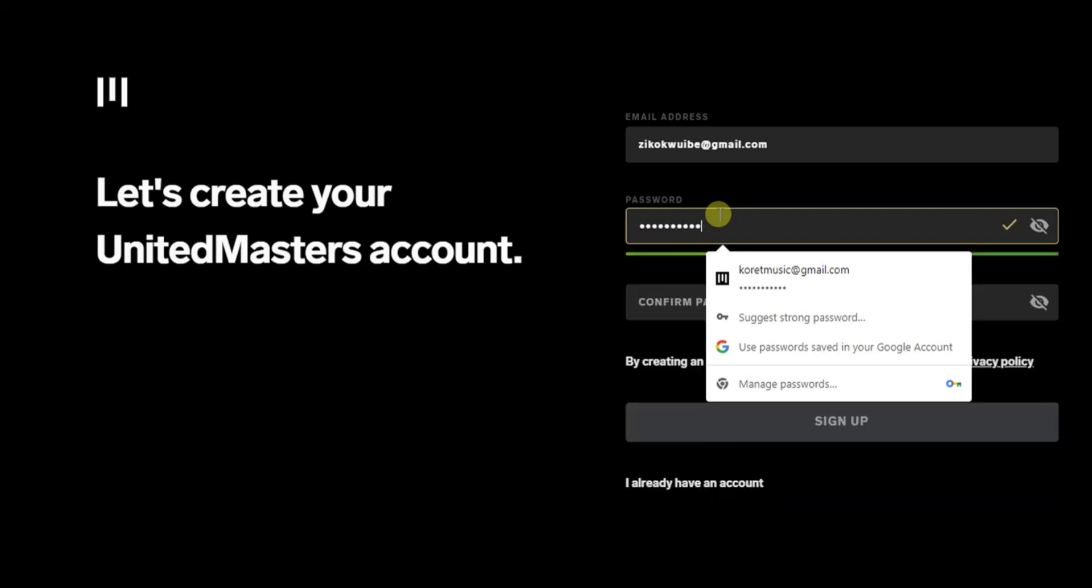
click(557, 353)
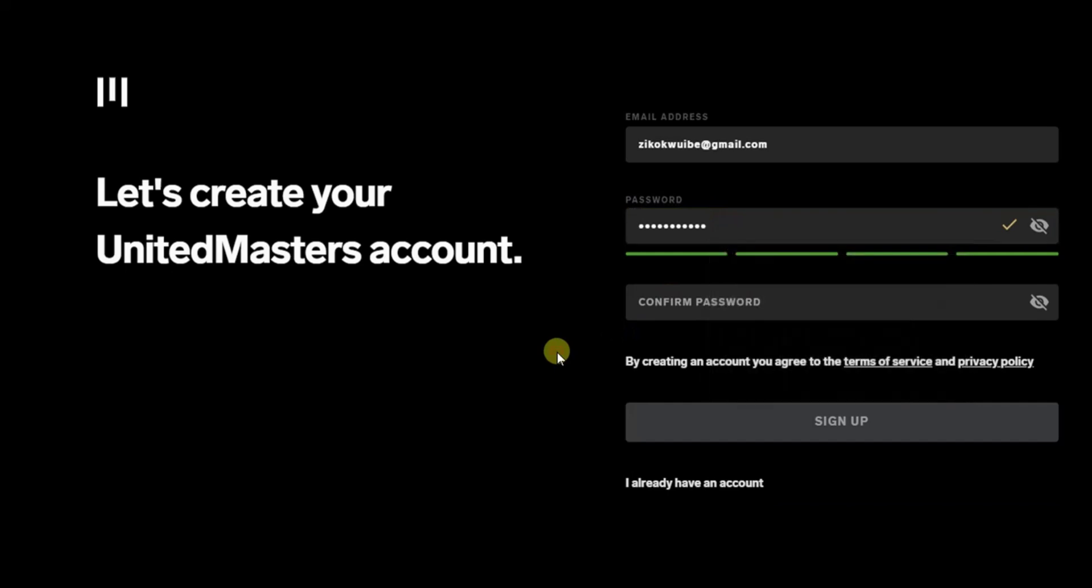
click(657, 300)
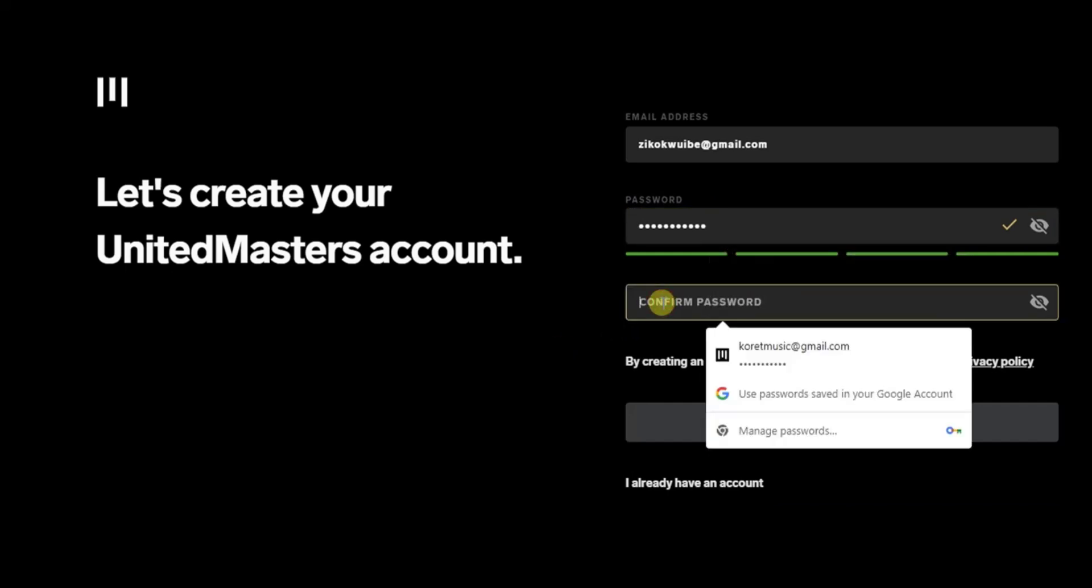
text(•••)
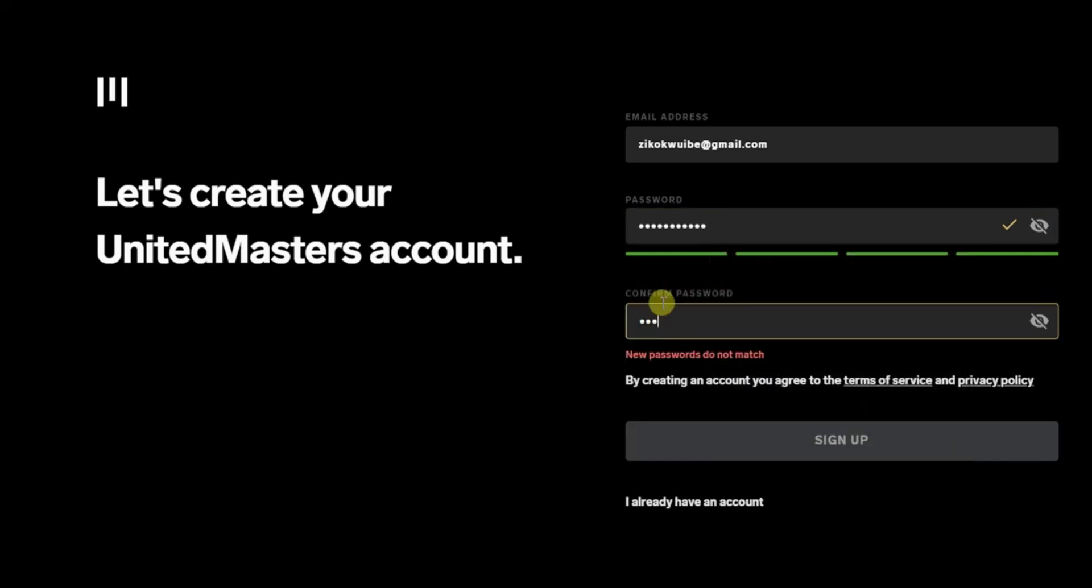
text(•••••••••)
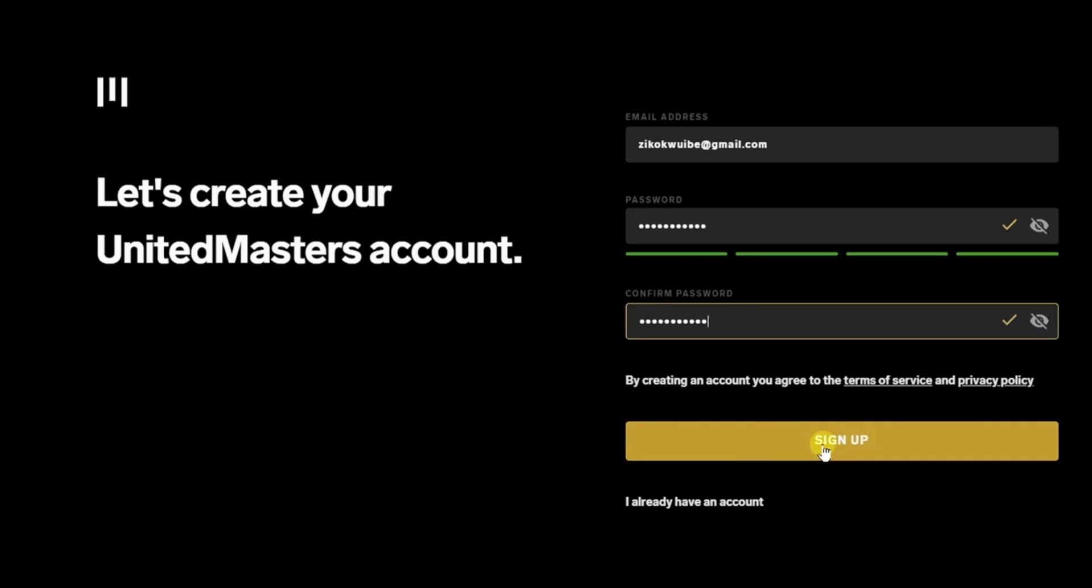
click(858, 439)
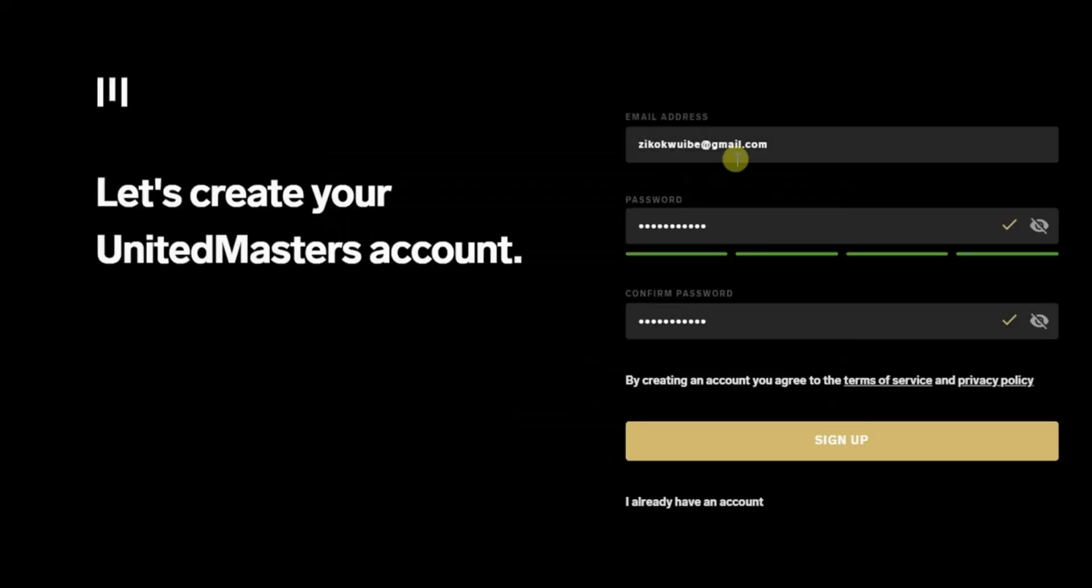
Step: Replace the name part of the sign-up e-mail with a different address and resubmit
click(702, 146)
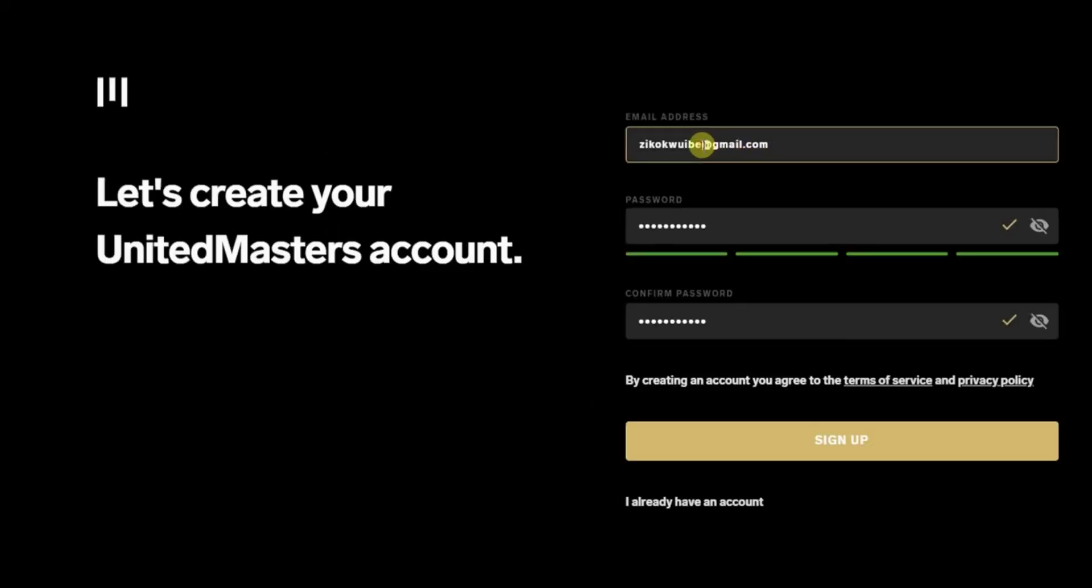
key(BackSpace)
key(BackSpace)
key(BackSpace)
key(BackSpace)
key(BackSpace)
key(BackSpace)
key(BackSpace)
key(BackSpace)
key(BackSpace)
key(BackSpace)
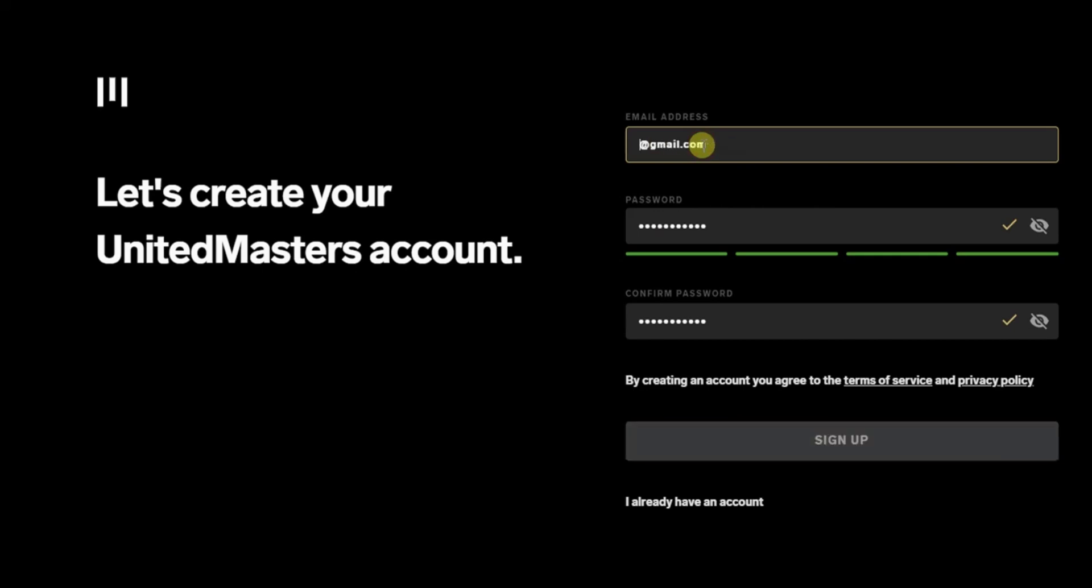
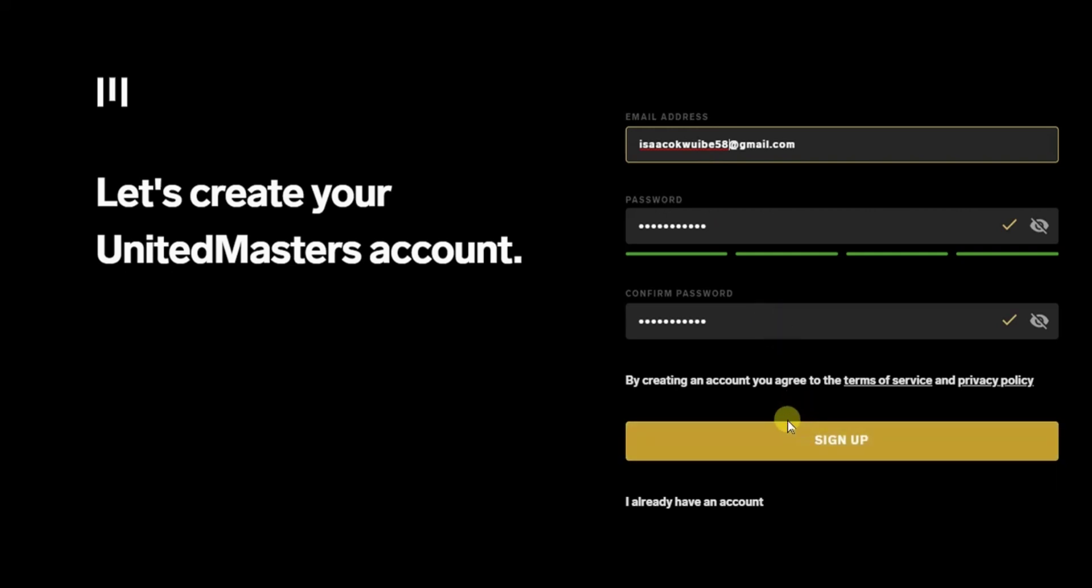
click(820, 450)
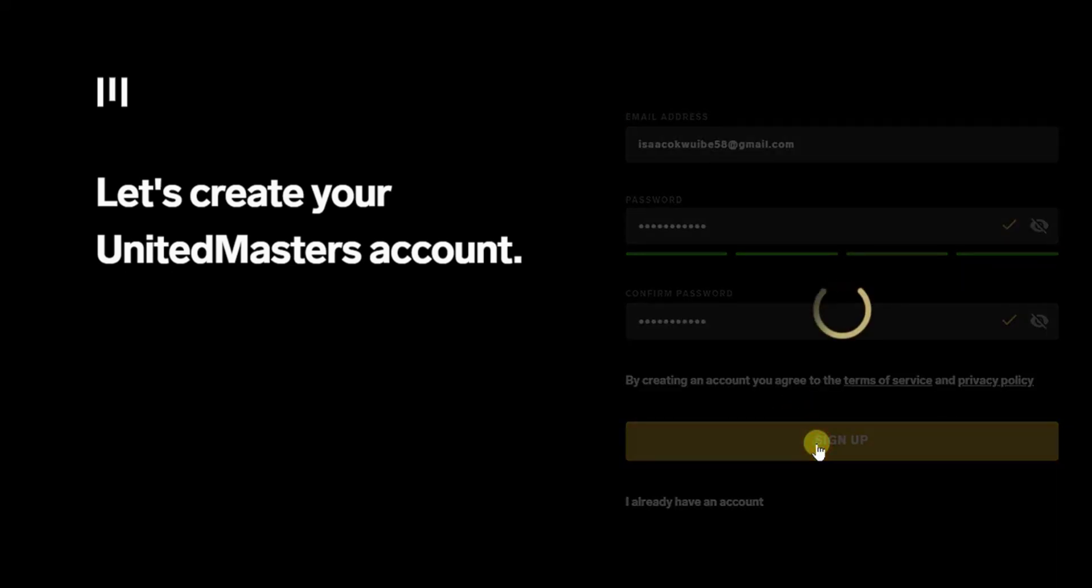
Step: Save the password in the browser, pick the Artist profile type and create the profile
click(884, 210)
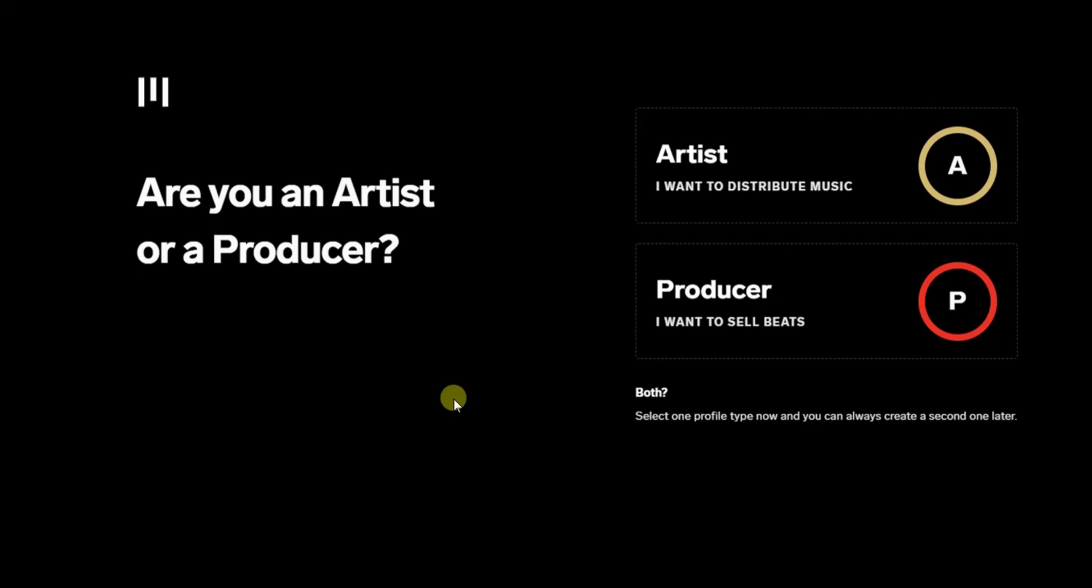
click(806, 172)
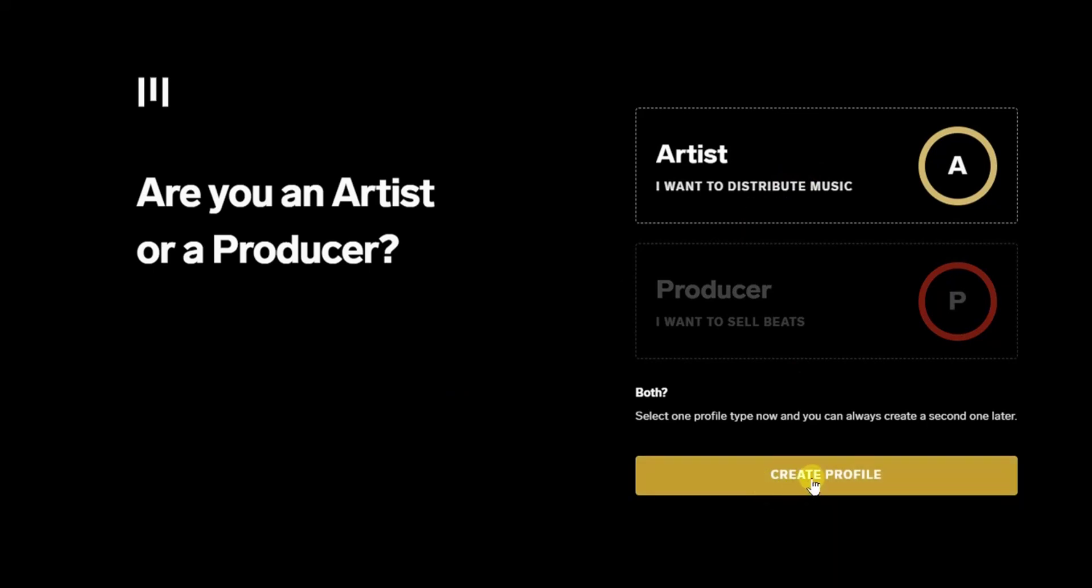
click(834, 475)
click(903, 466)
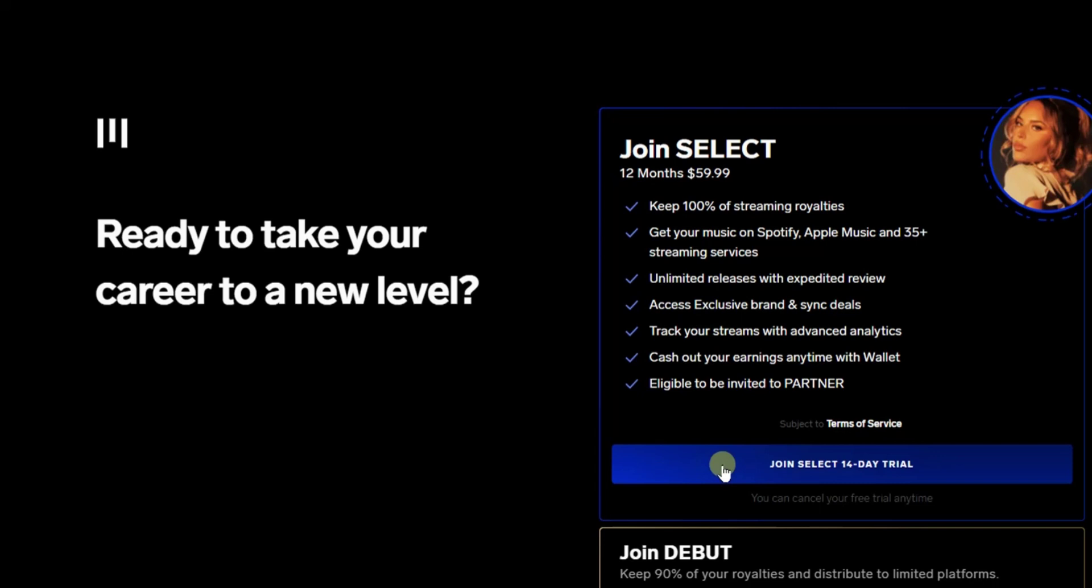
Step: Start the SELECT 14-day trial and pay by Credit Card
click(773, 462)
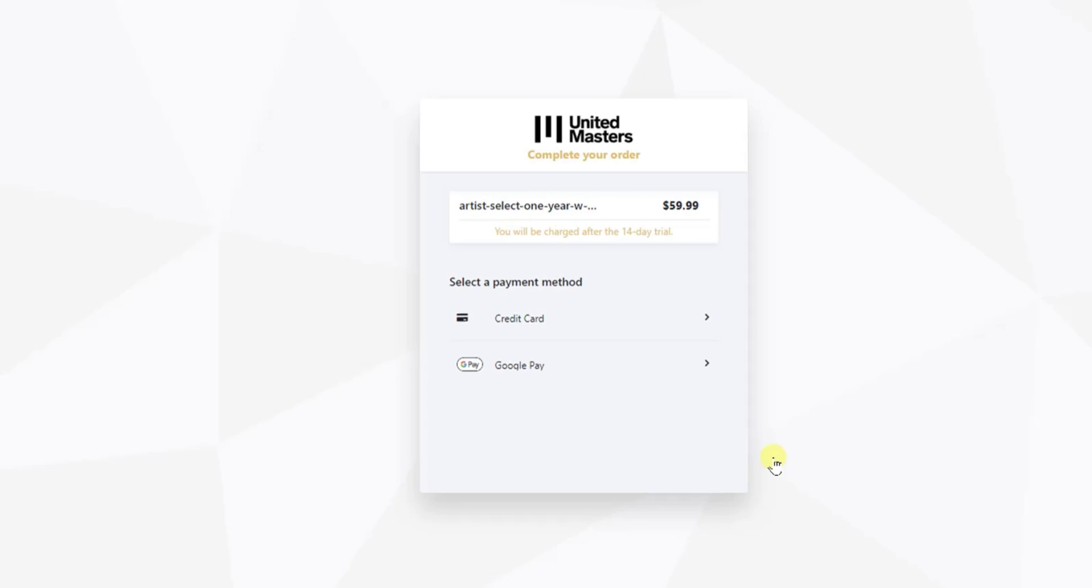
click(544, 323)
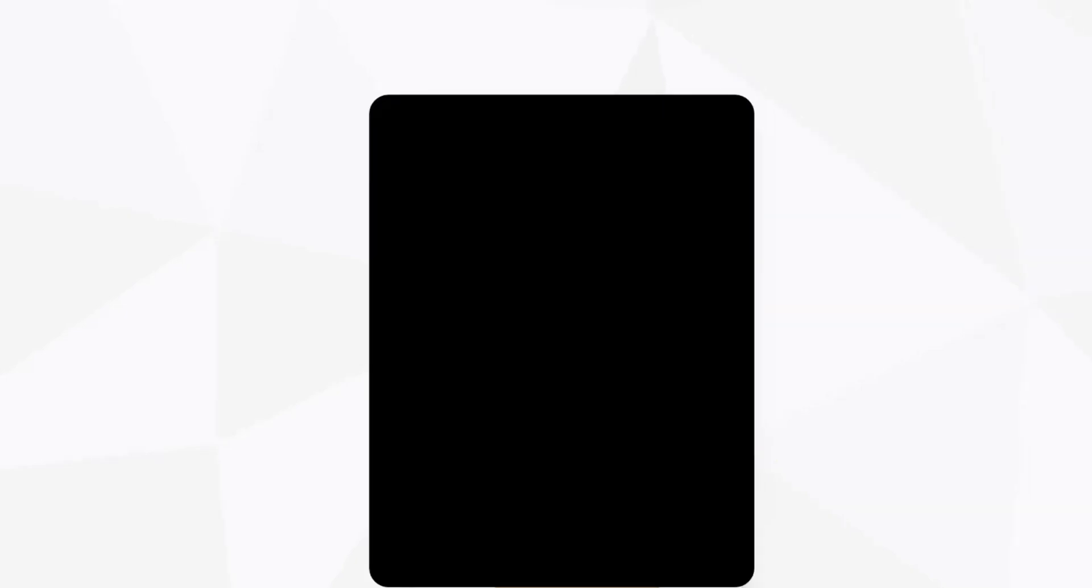
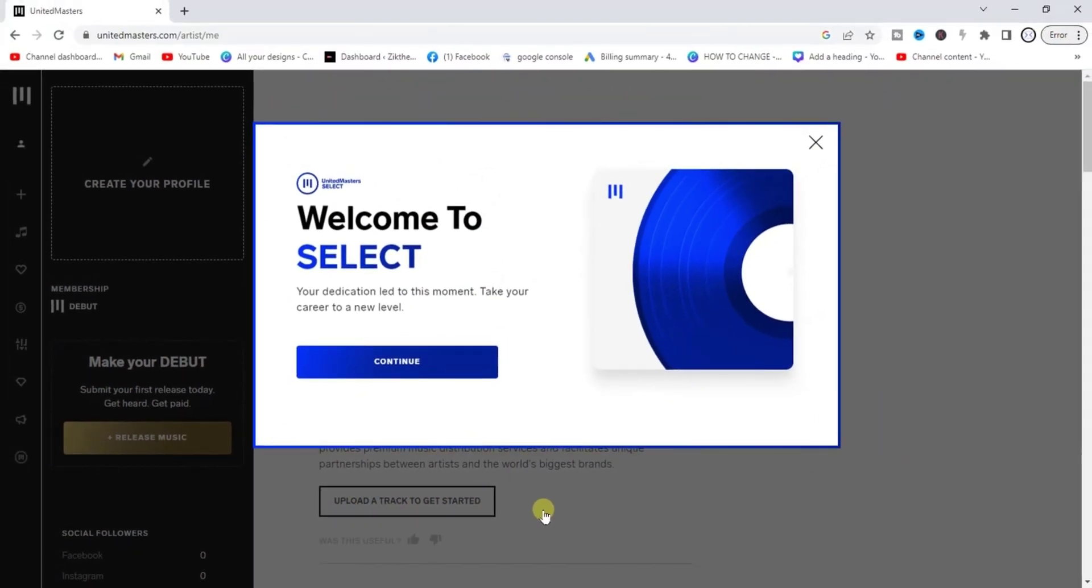
Step: Close the SELECT welcome and start a Release Music flow, leaving the Artist Mapping prompt open
click(816, 143)
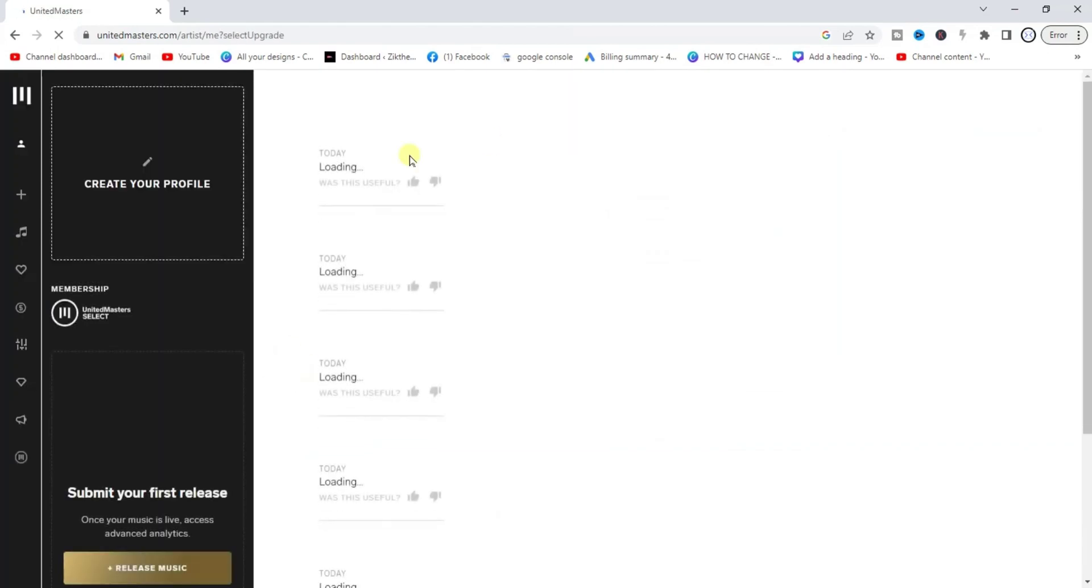
mouse_move(23, 196)
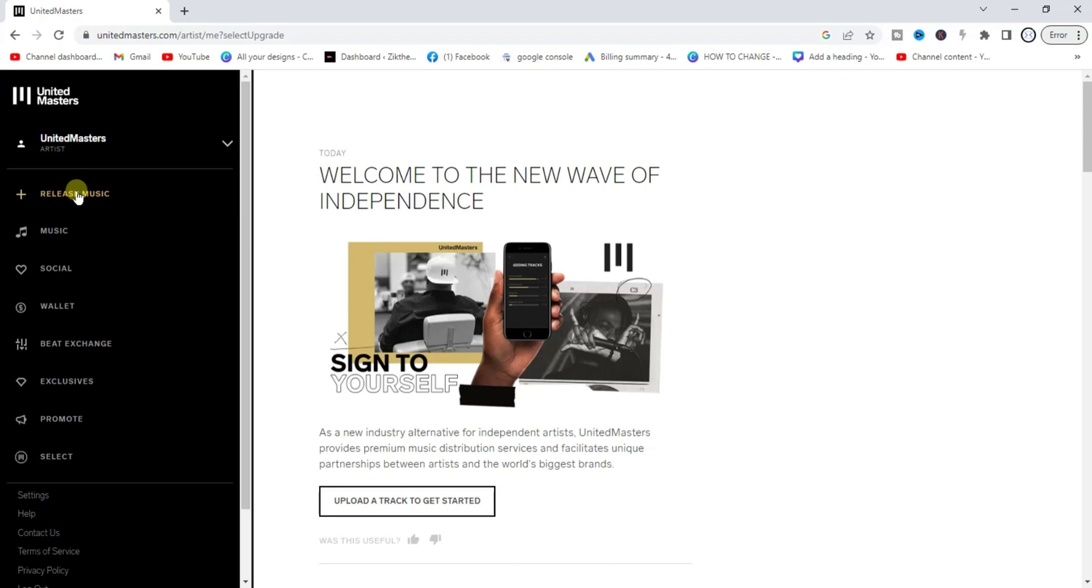
click(77, 195)
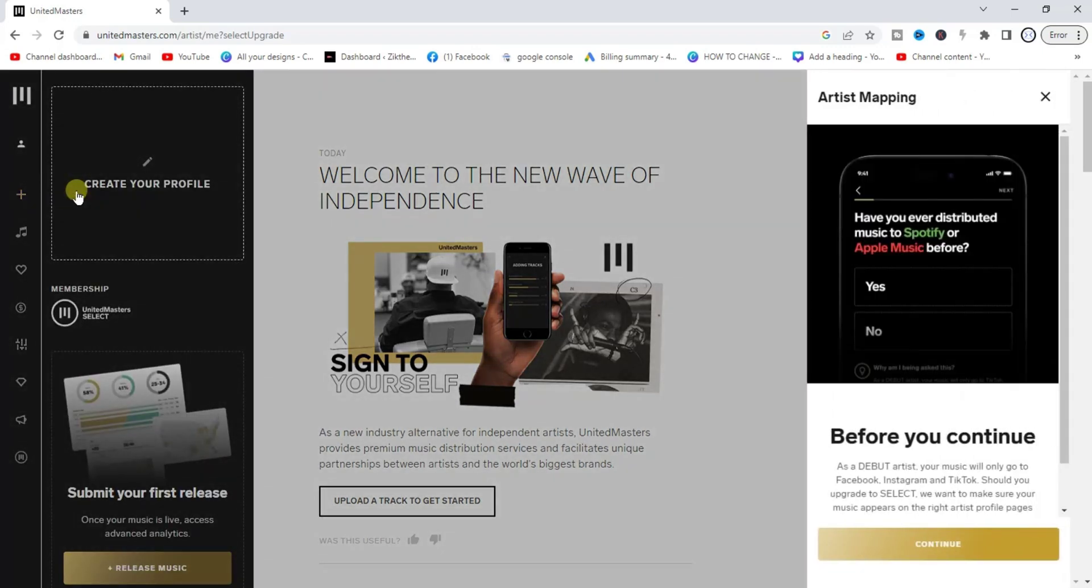
click(1046, 98)
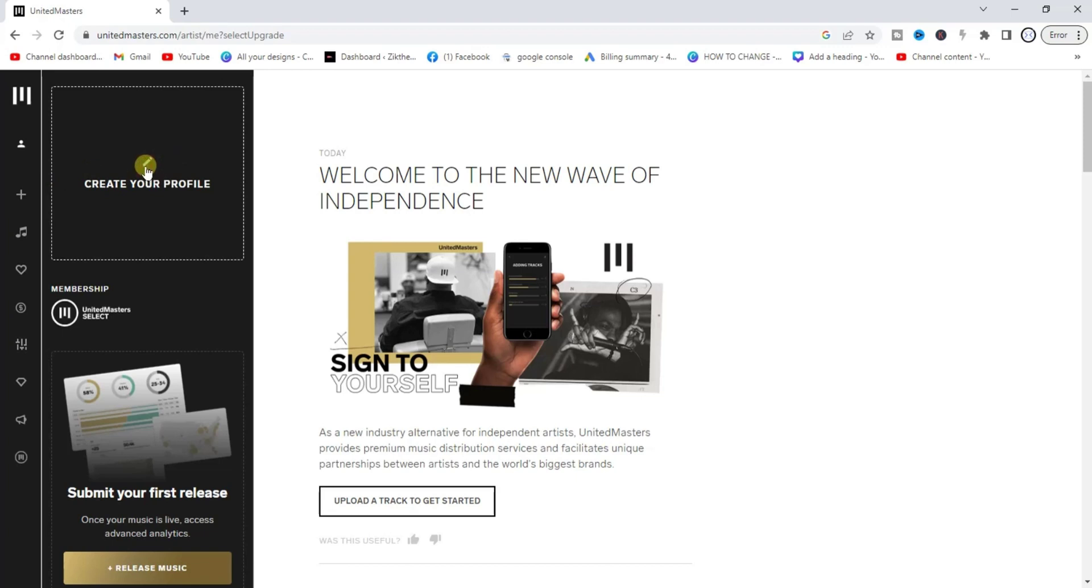
click(147, 168)
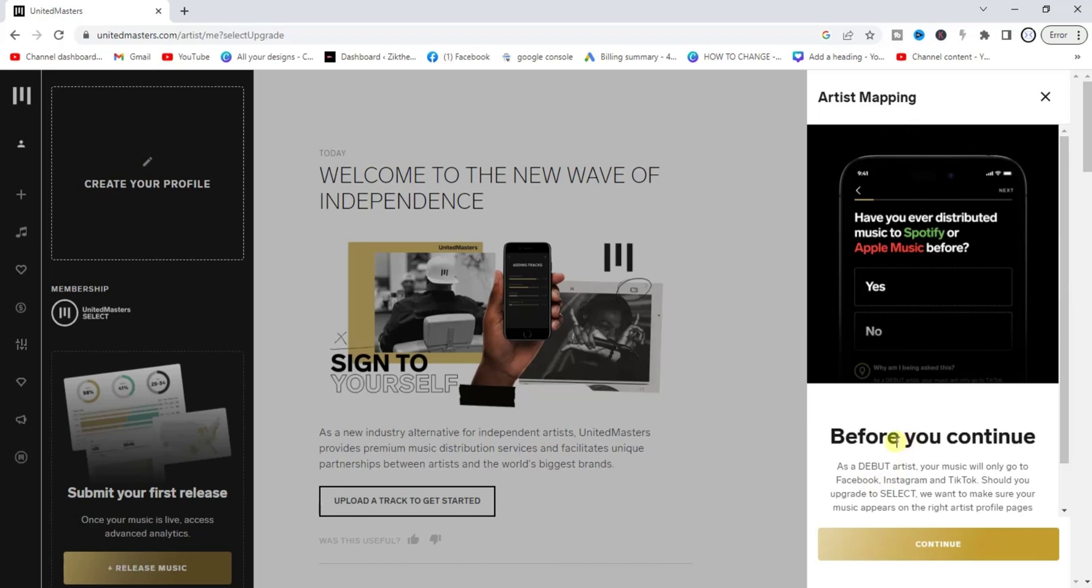
click(1046, 97)
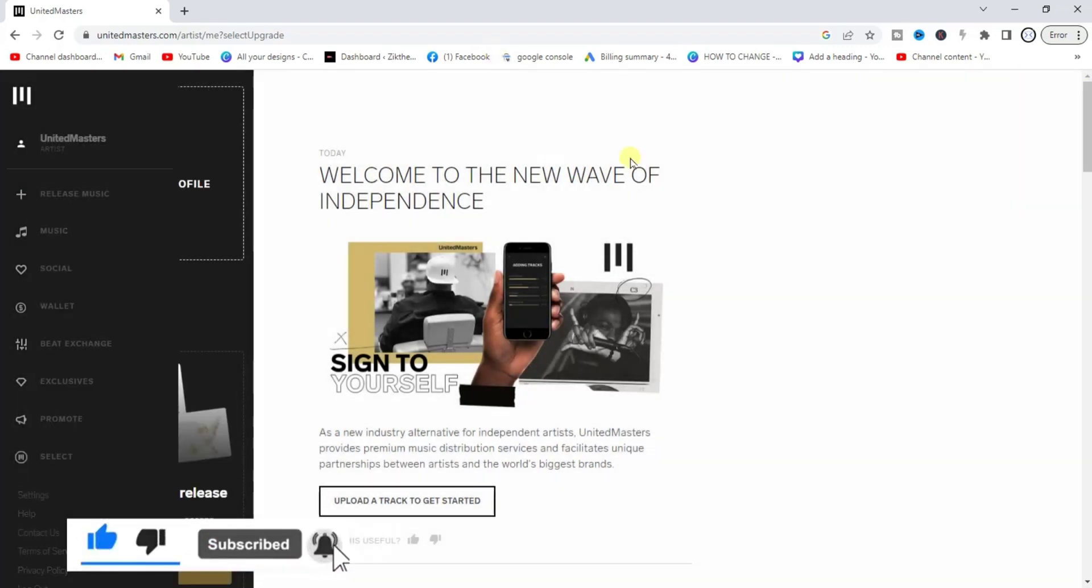
mouse_move(14, 195)
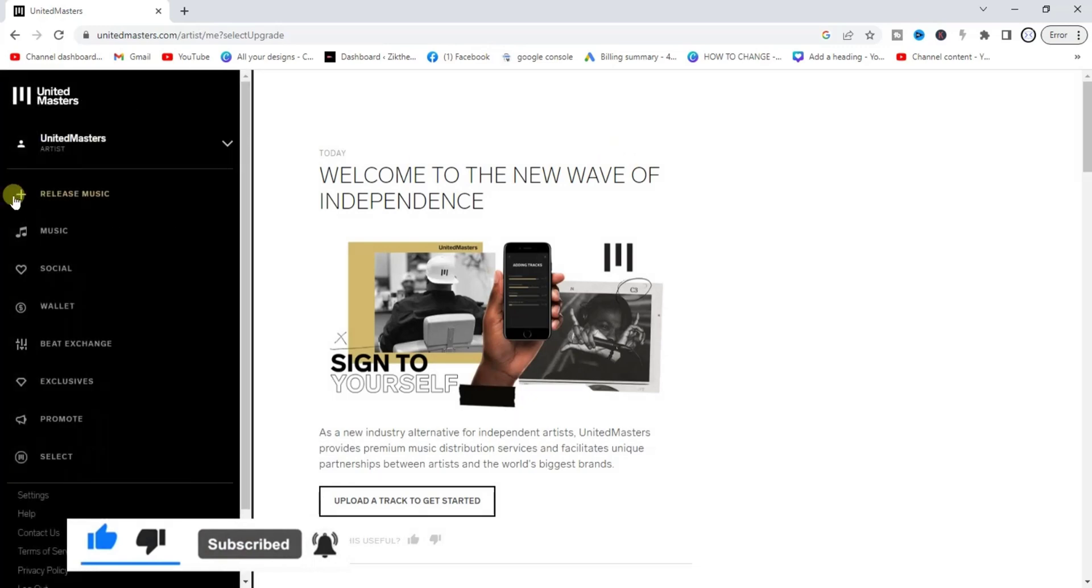
click(76, 194)
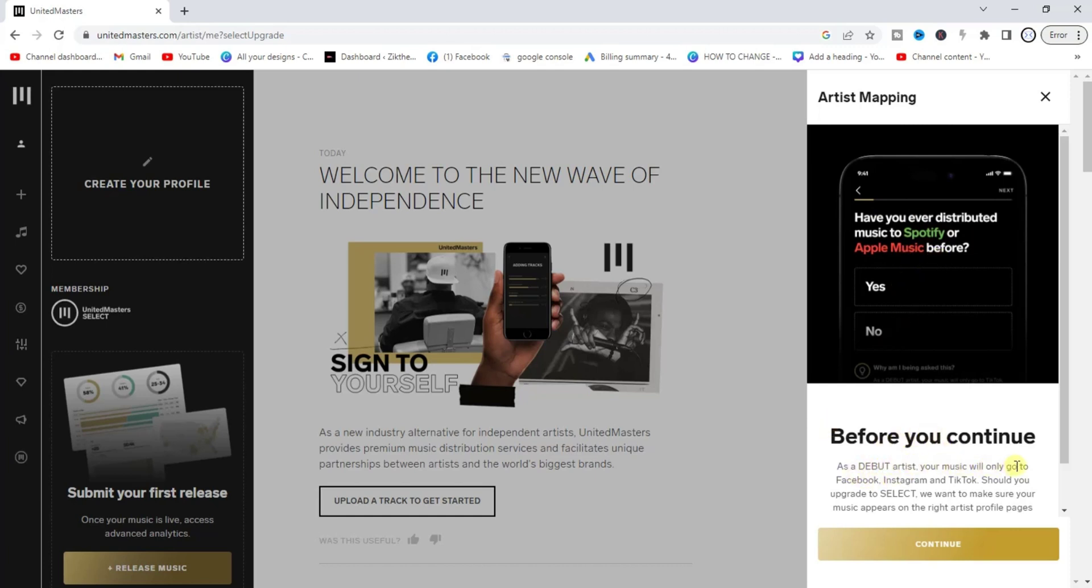
Step: Choose to release under a new artist profile and name the artist 'zik'
click(921, 543)
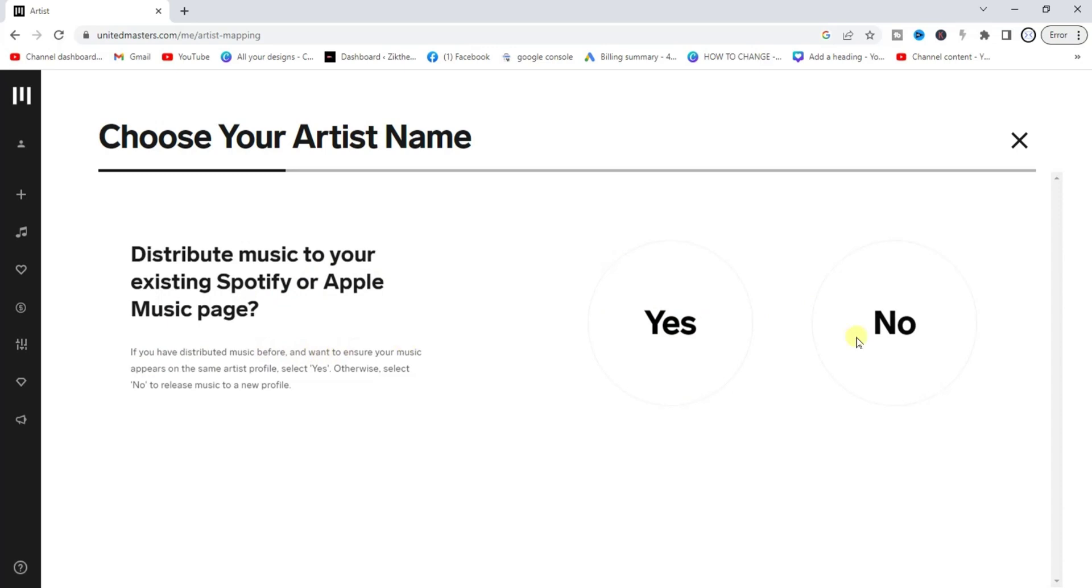
click(894, 325)
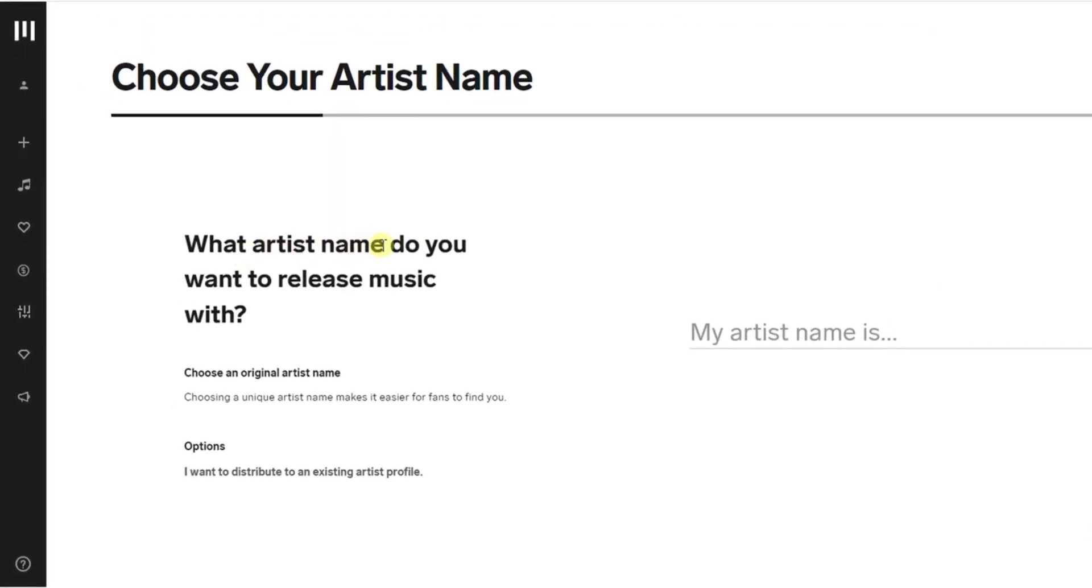
click(728, 334)
text(z)
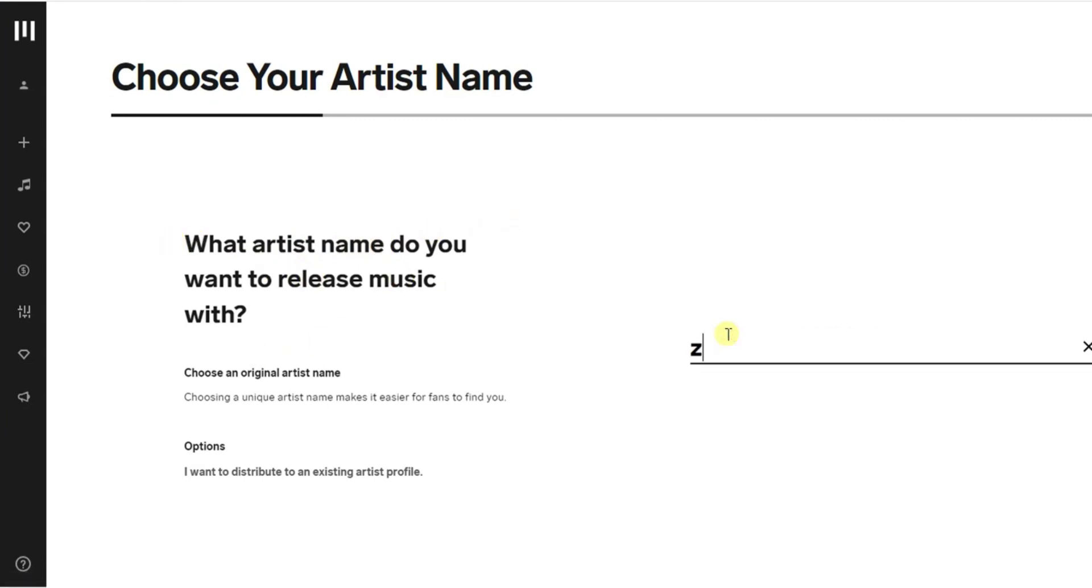
text(iuk)
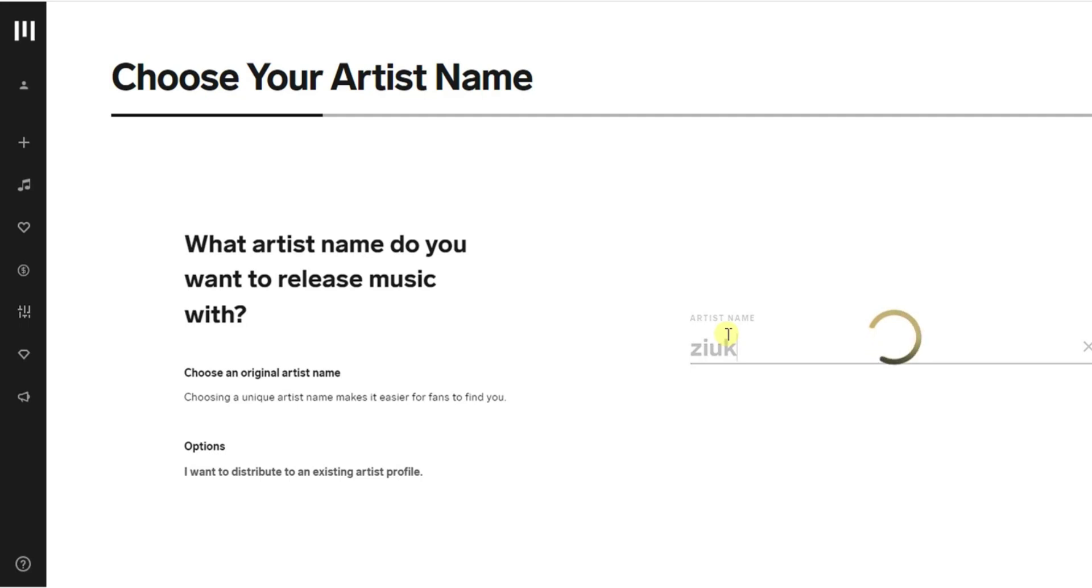
key(BackSpace)
key(BackSpace)
key(BackSpace)
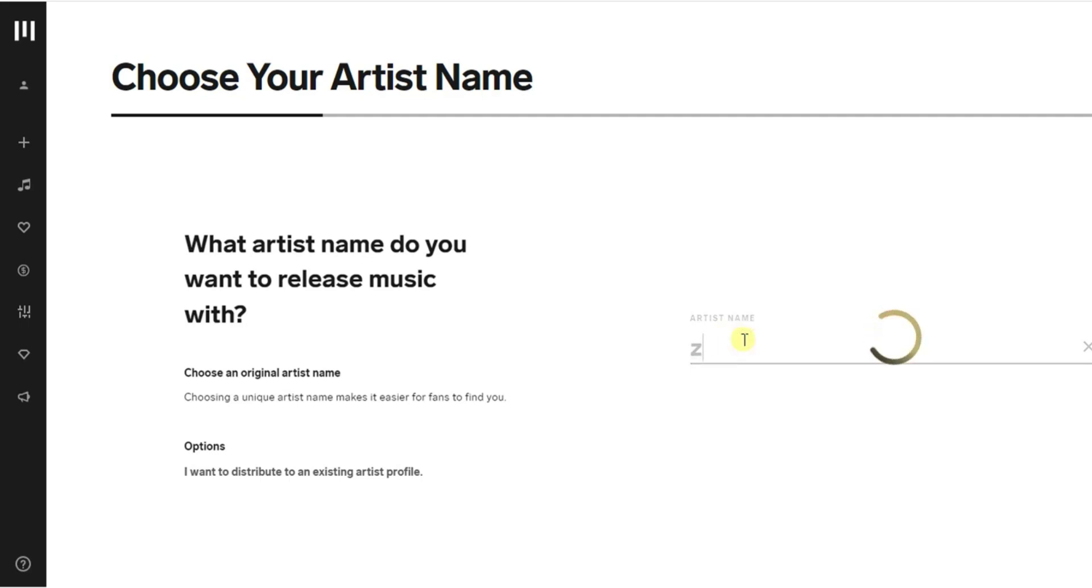
text(ik)
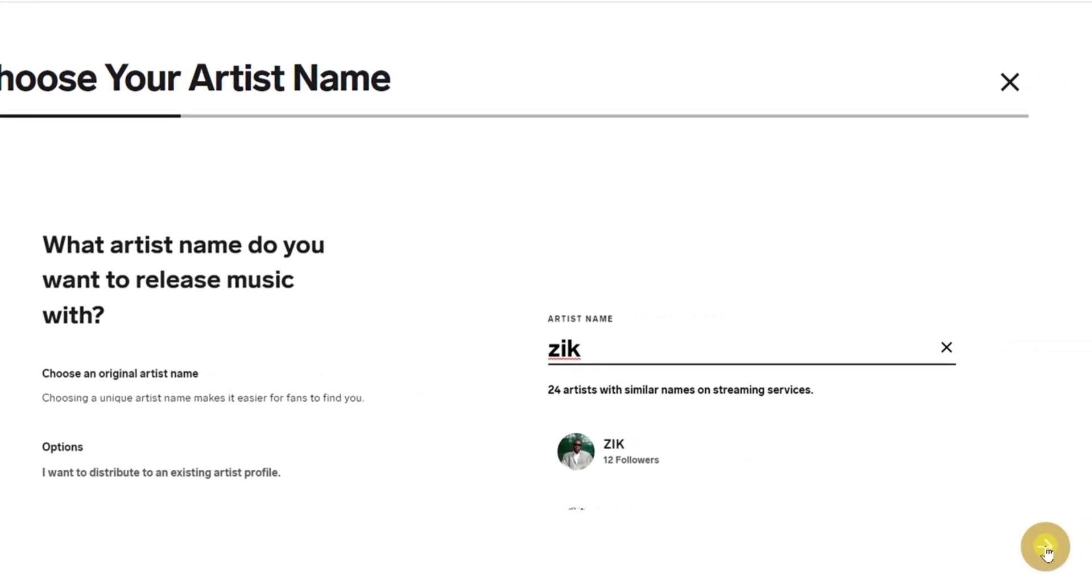
click(1046, 549)
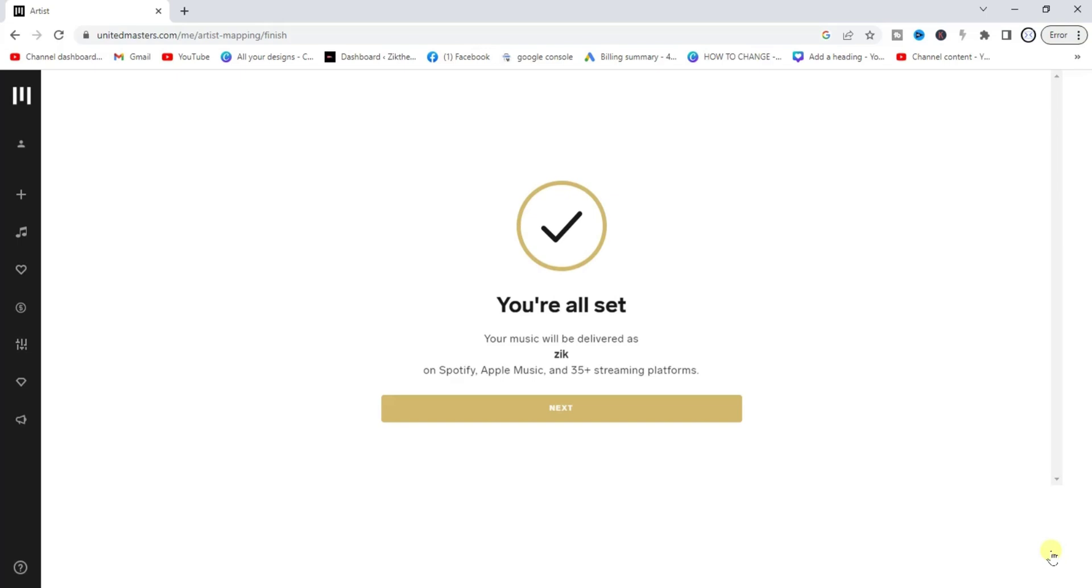
Step: Continue past the You're all set screen and browse the Downloads folder for an audio file
click(609, 405)
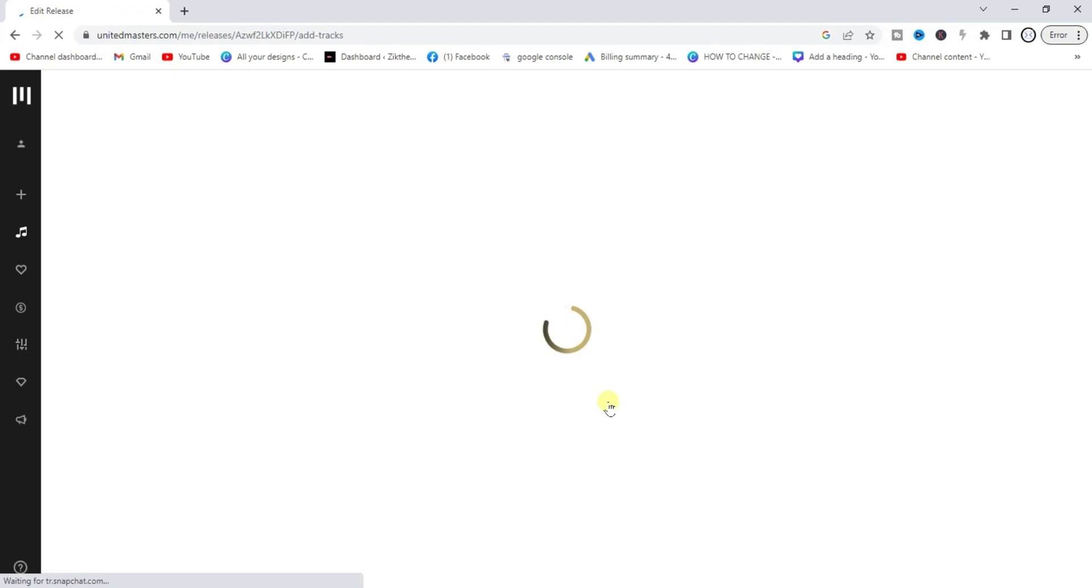
mouse_move(33, 208)
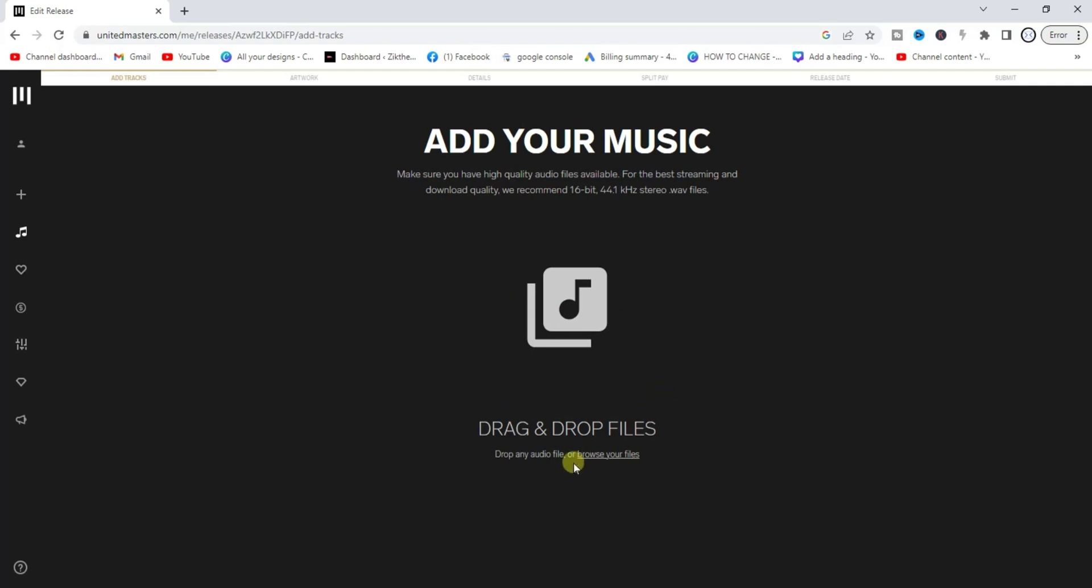
click(616, 455)
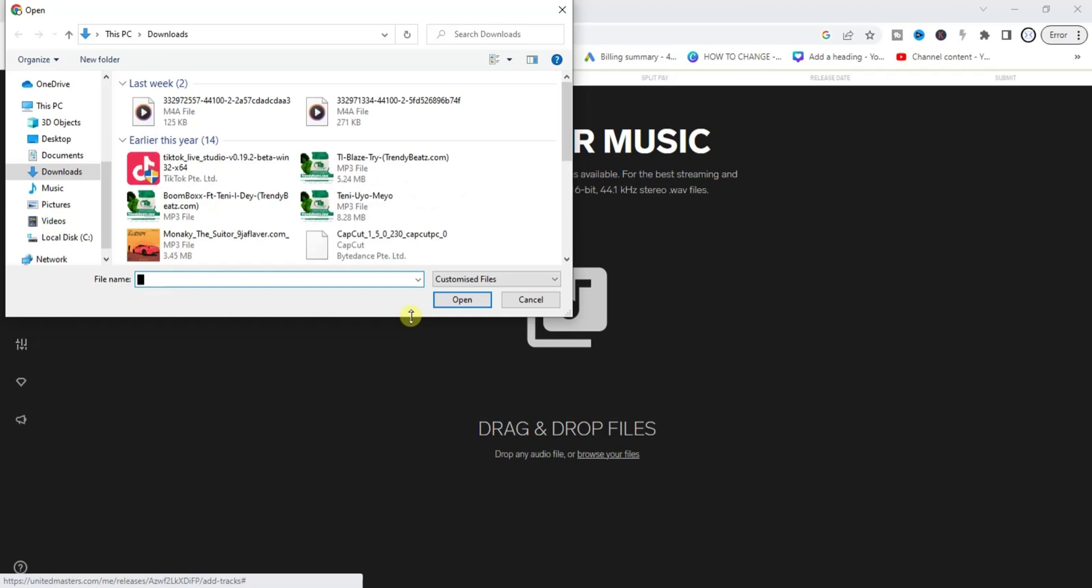
Step: Upload BoomBoxx-Ft-Teni-I-Dey-(TrendyBeatz.com).wav, accept the low-quality audio warning, and continue
click(246, 218)
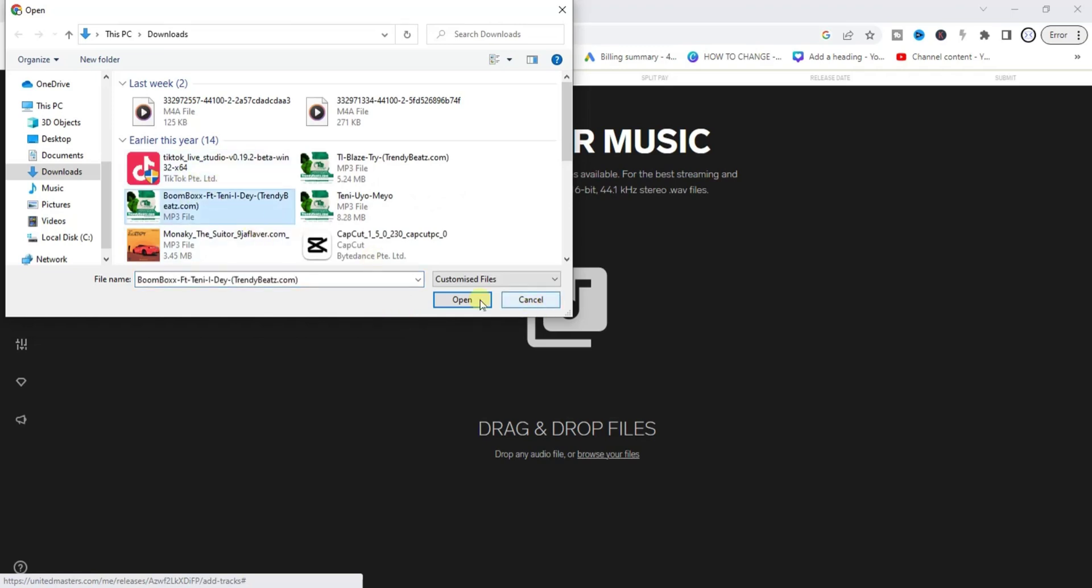
click(459, 300)
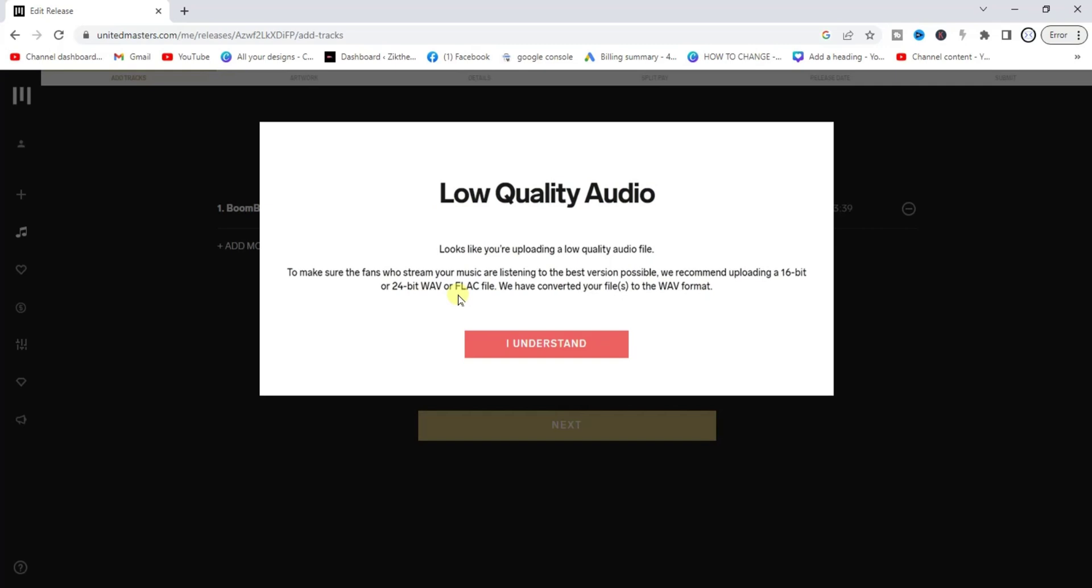
click(538, 345)
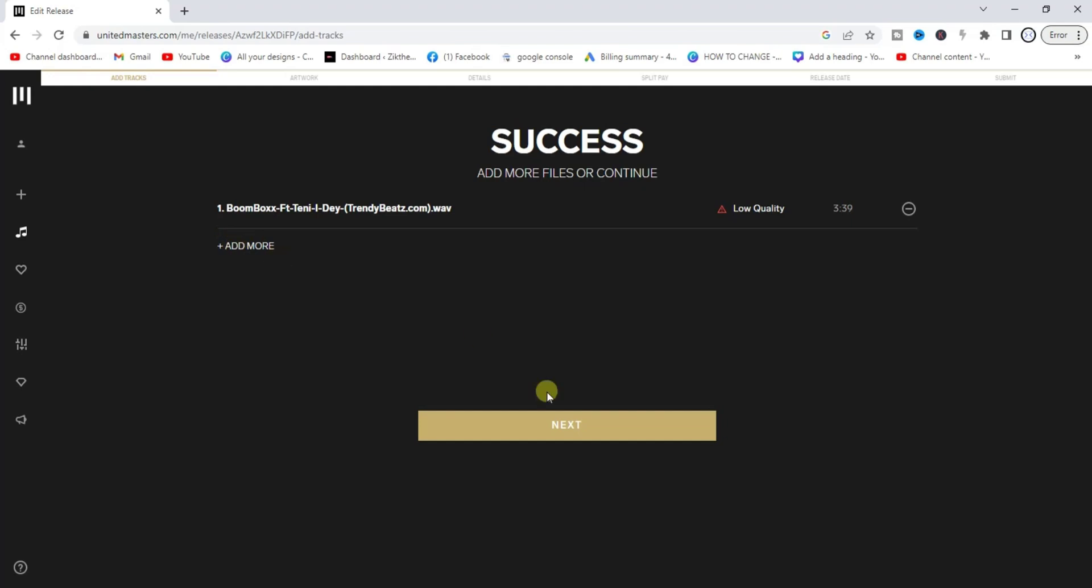
click(548, 426)
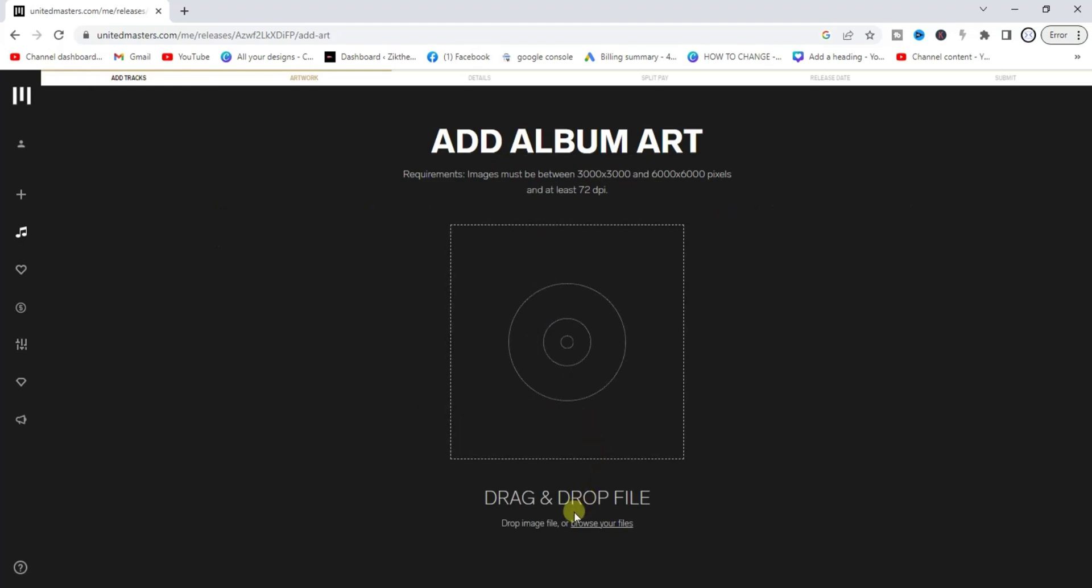
Step: Try uploading the download__2_-removebg-preview image from Downloads as the cover art
click(594, 523)
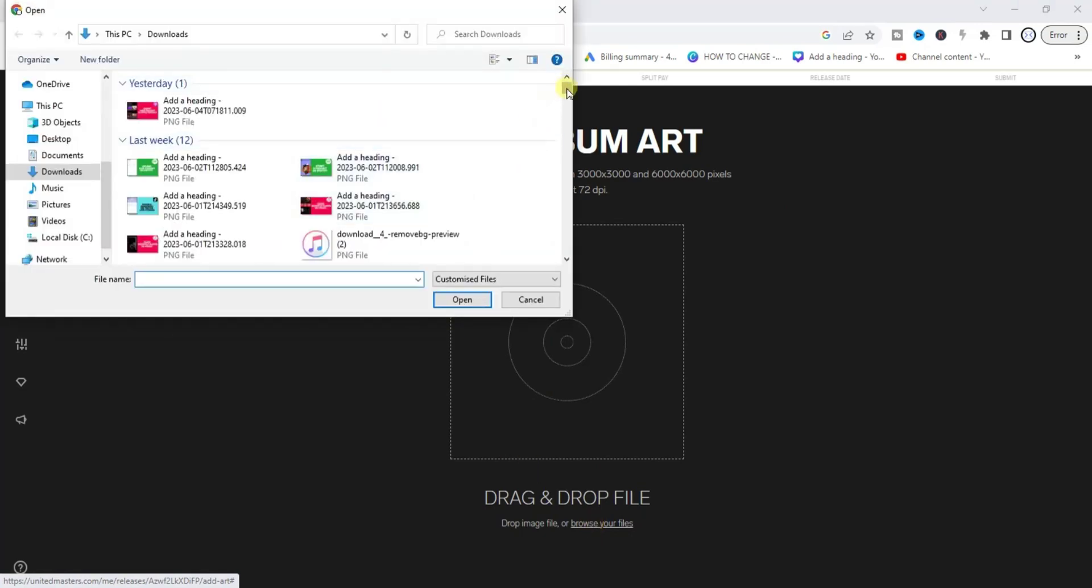
drag(567, 90, 585, 149)
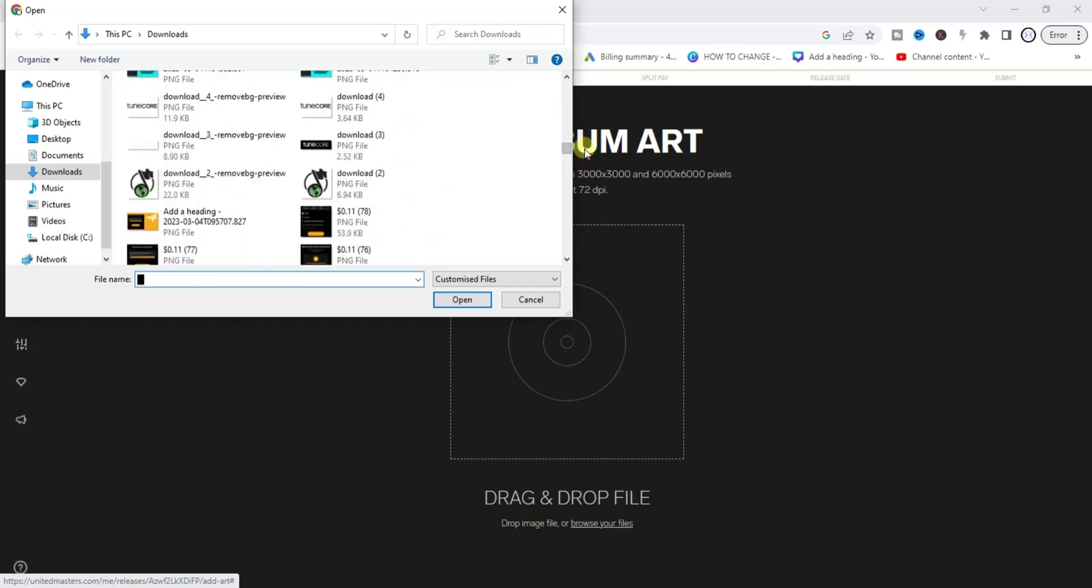
click(144, 186)
click(464, 300)
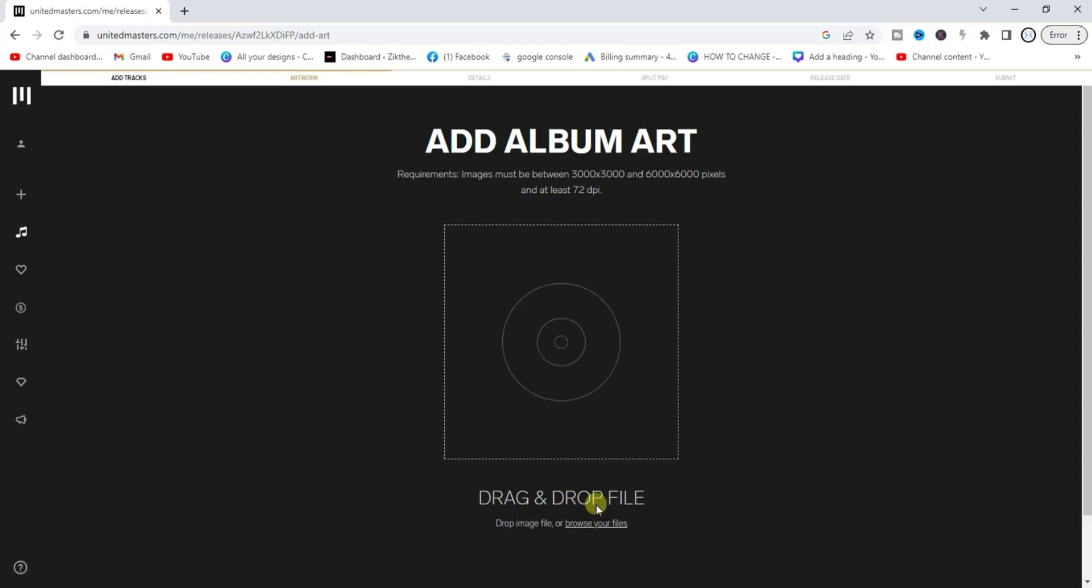
Step: Upload Untitled design (13) from the Downloads folder as the cover artwork
click(595, 523)
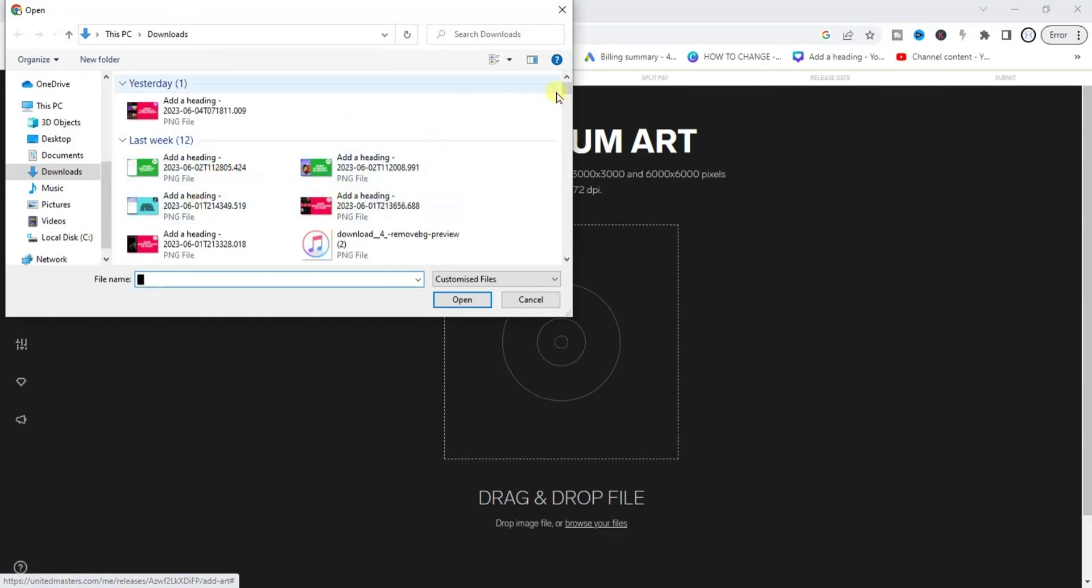
drag(567, 88, 567, 106)
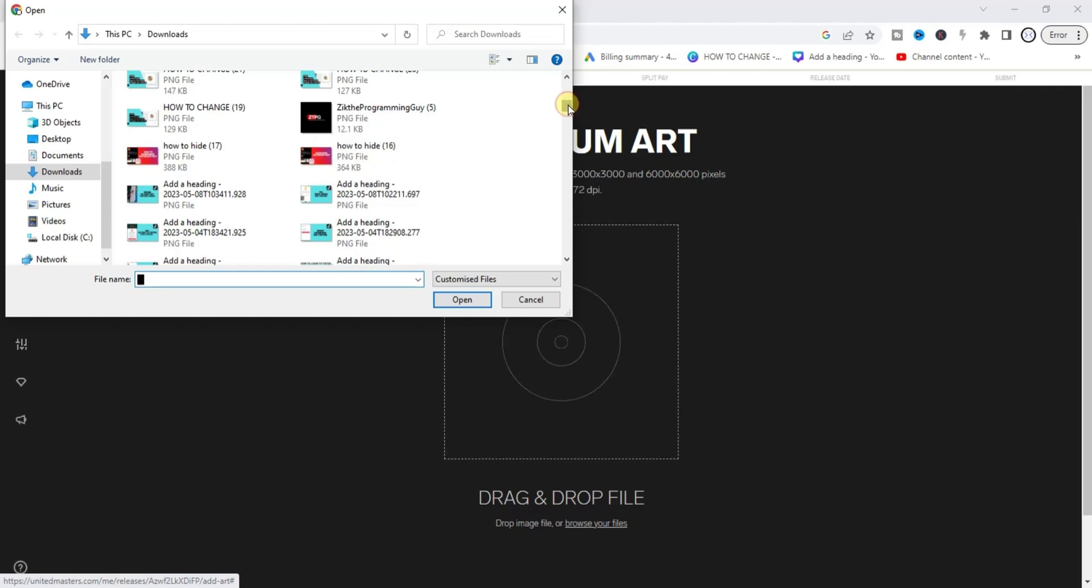
drag(568, 106, 578, 143)
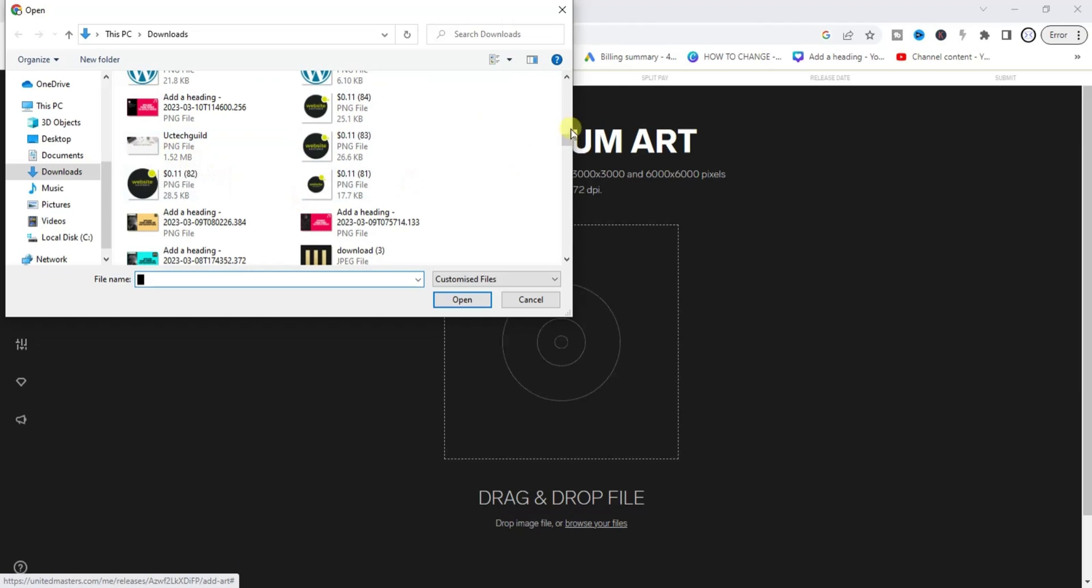
drag(569, 147, 569, 154)
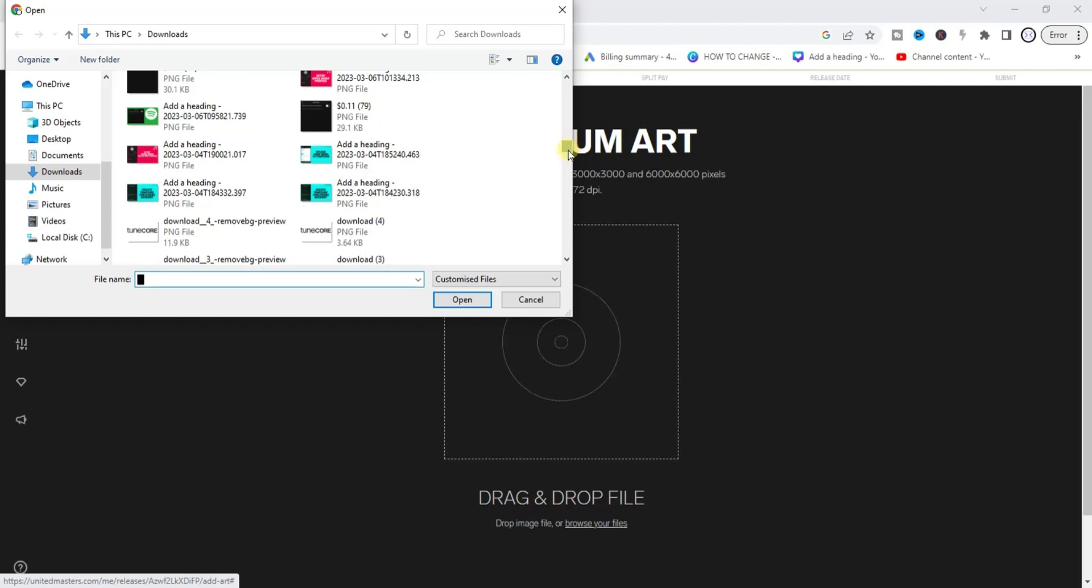
drag(569, 152, 565, 146)
click(151, 171)
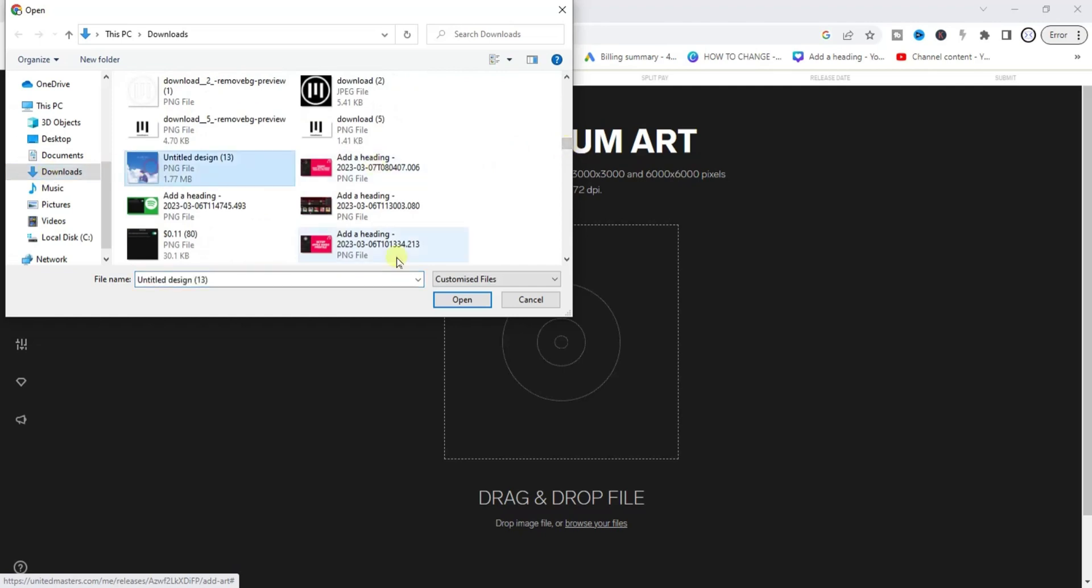
click(462, 299)
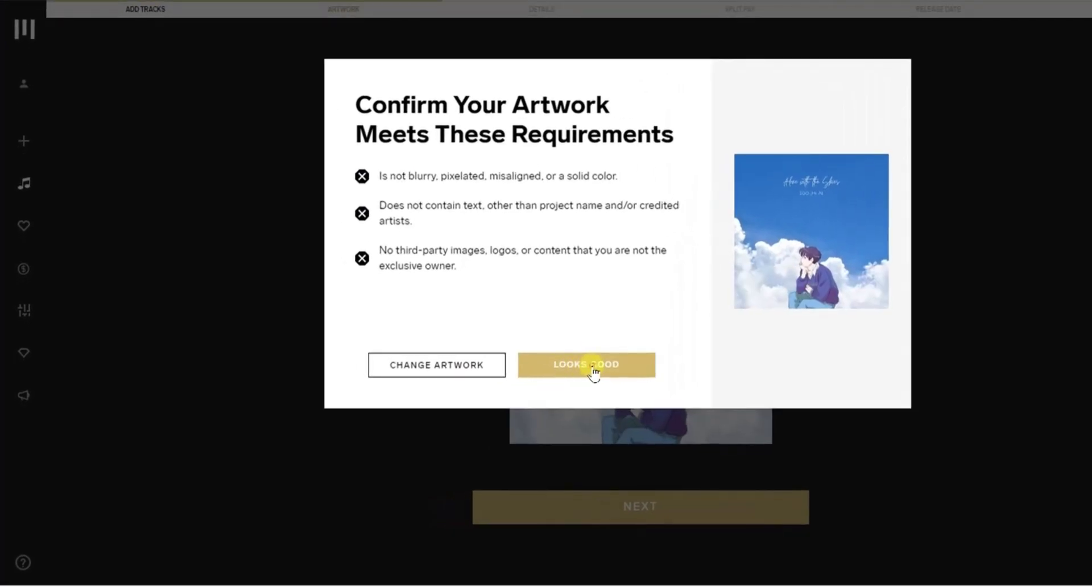
Step: Accept the artwork, set the genre to Blues, and keep Distribute As on New Release
click(592, 369)
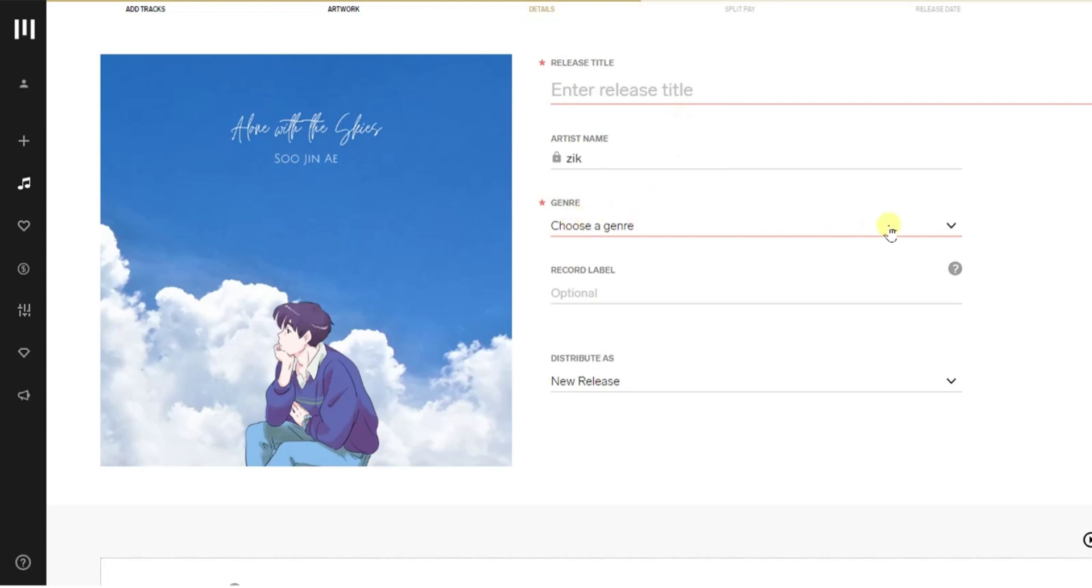
click(949, 225)
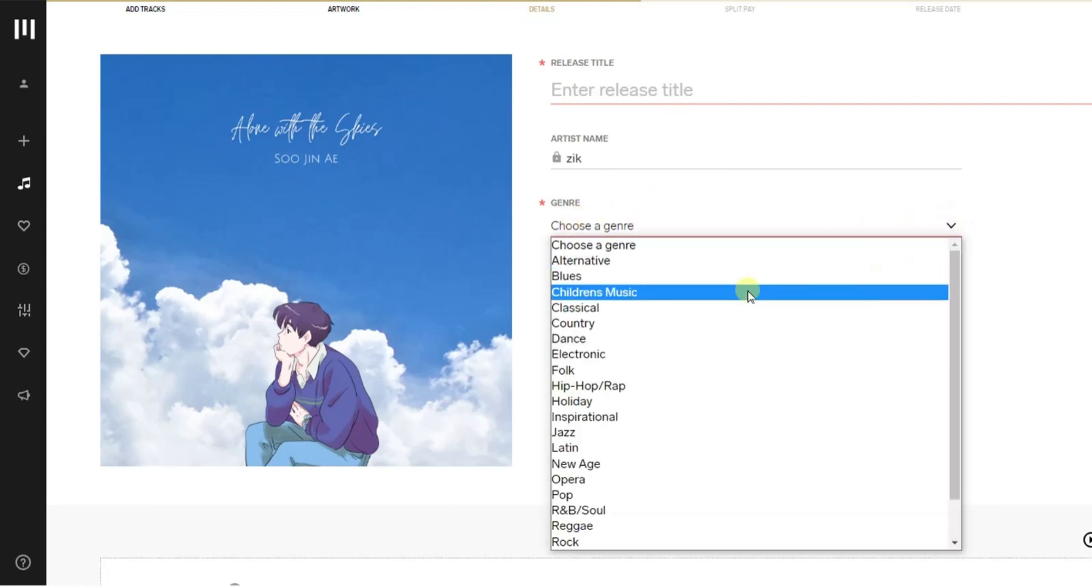
click(723, 277)
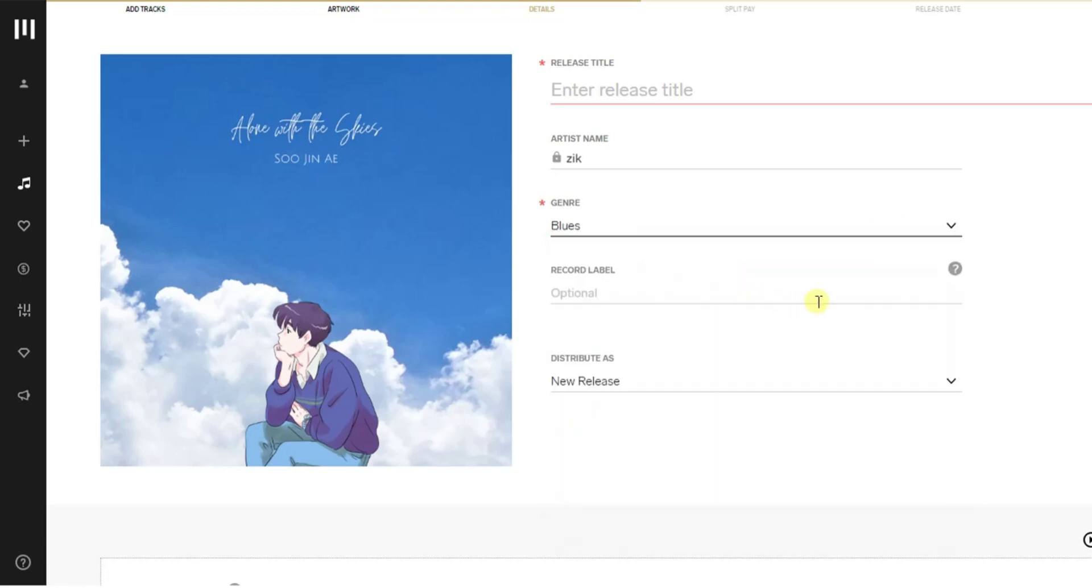
click(850, 307)
click(829, 290)
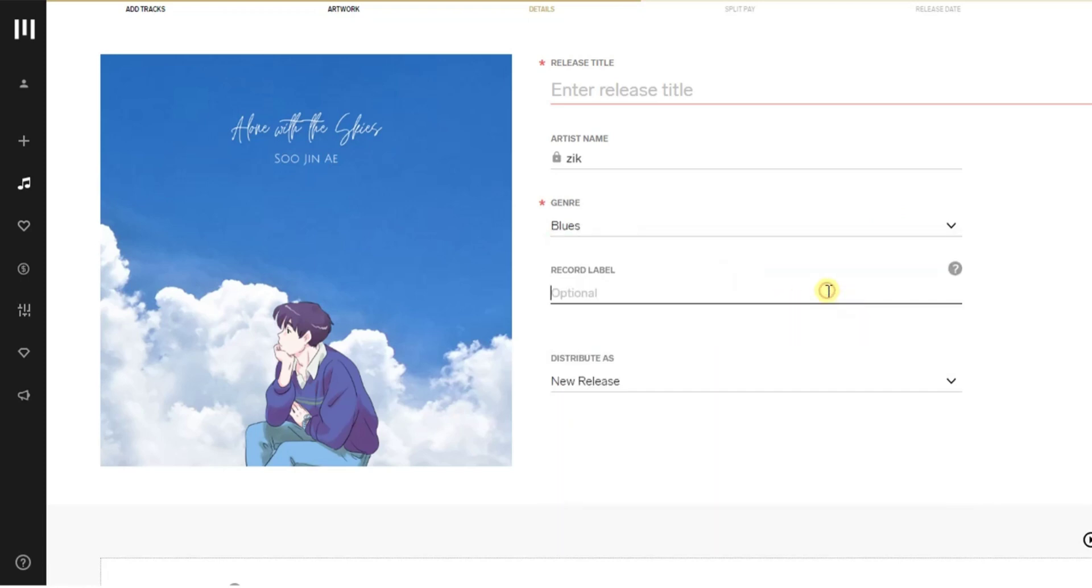
click(812, 387)
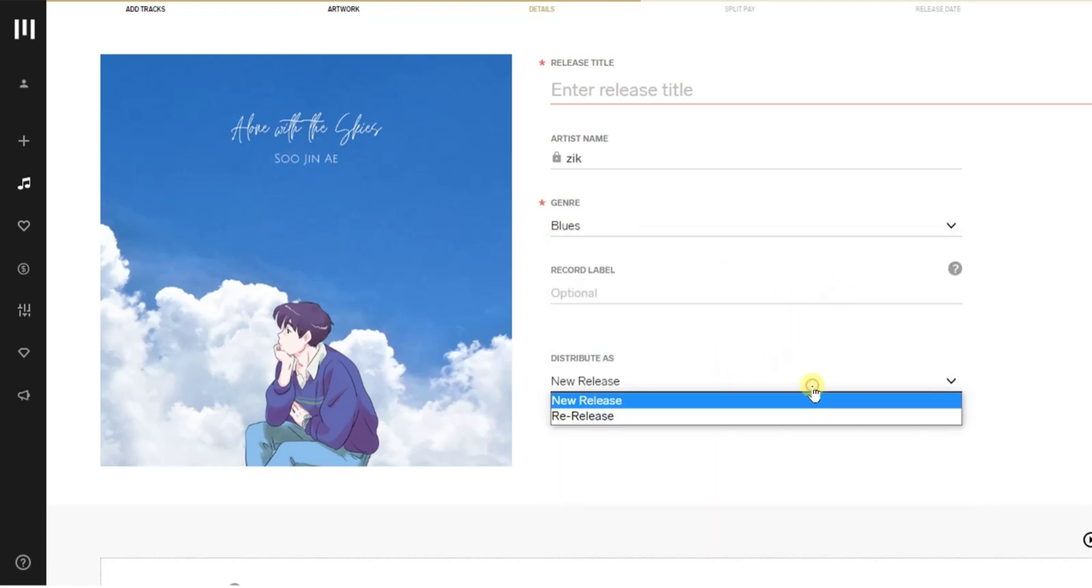
click(812, 387)
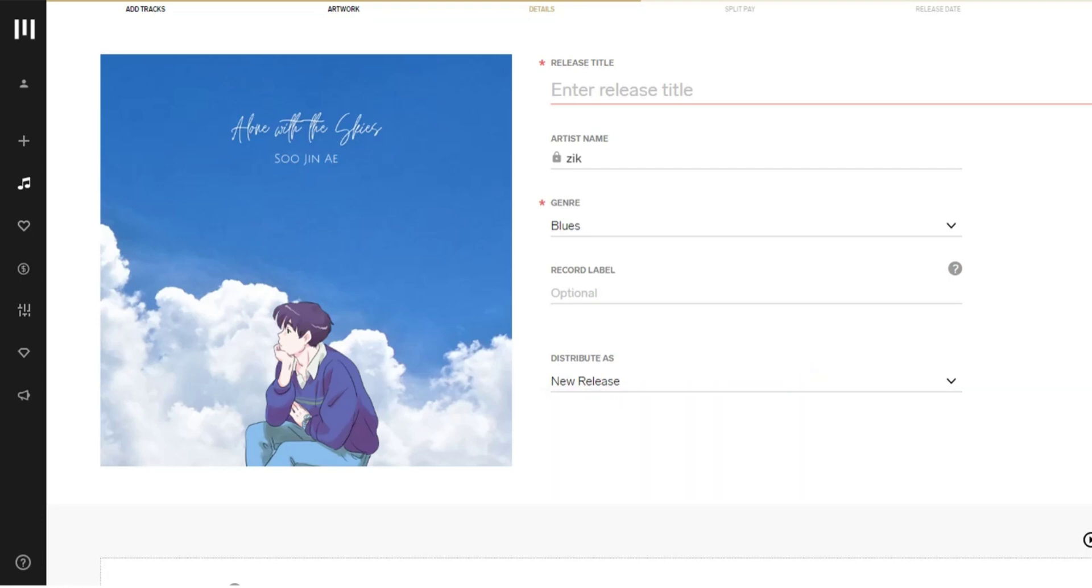
Step: Title the release 'love song'
click(593, 86)
text(lo)
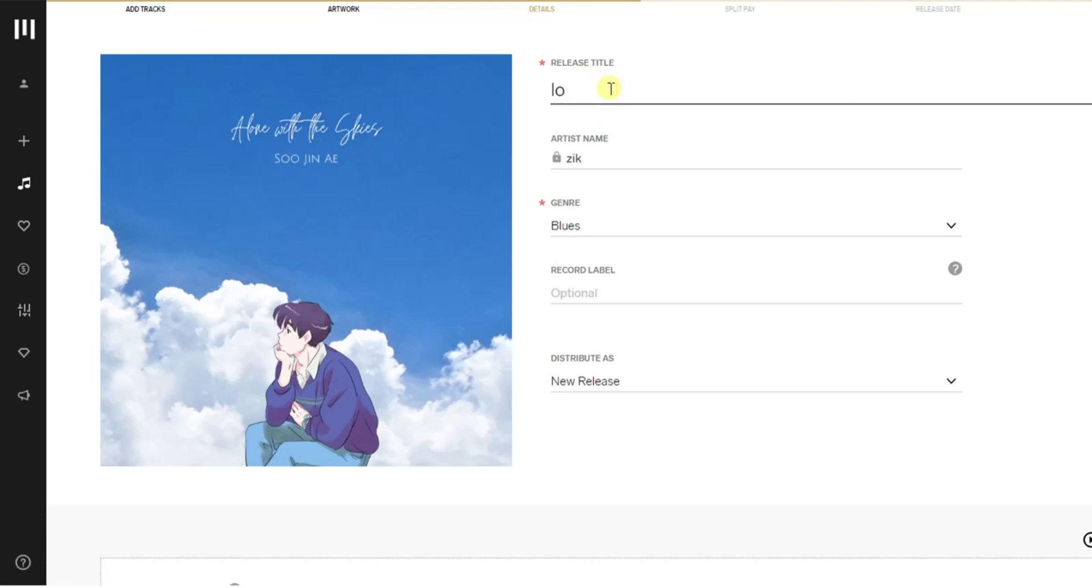
text(ve song)
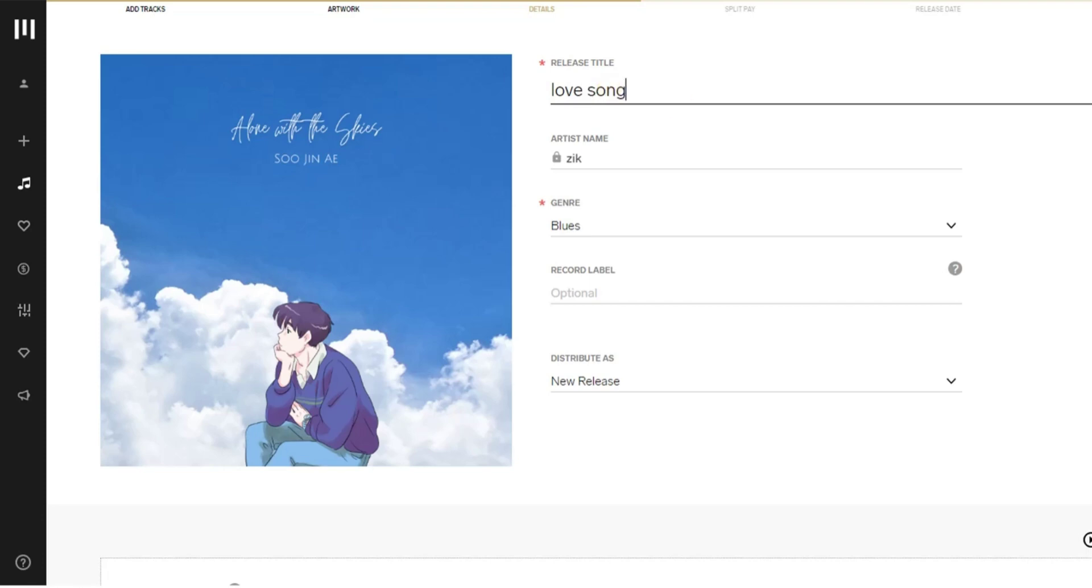
scroll(569, 302, down, 5)
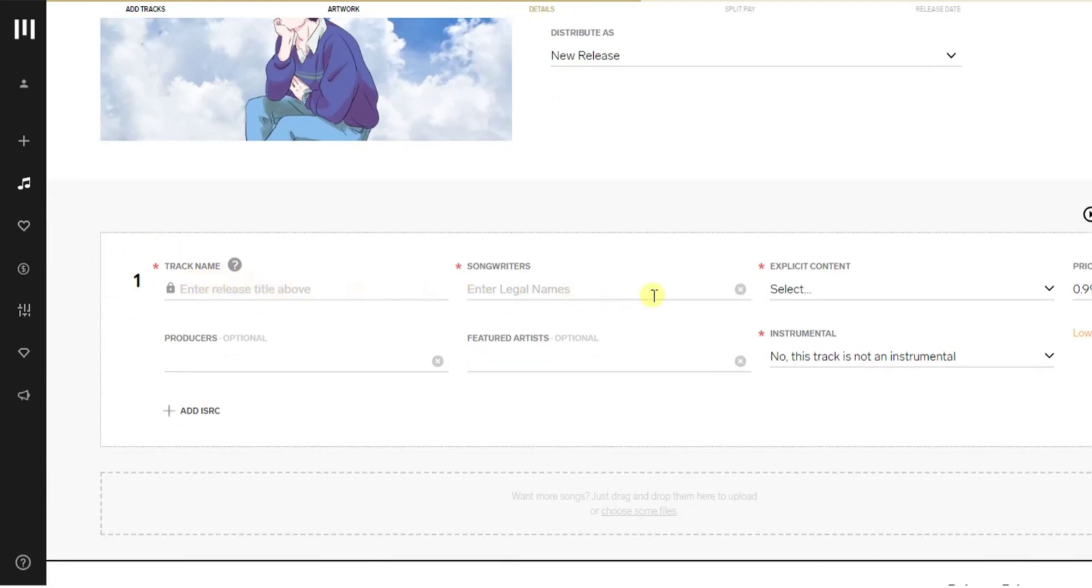
Step: Fill in track 1: name 'love song', songwriter and producer zik, marked Not Explicit
click(283, 290)
text(love song)
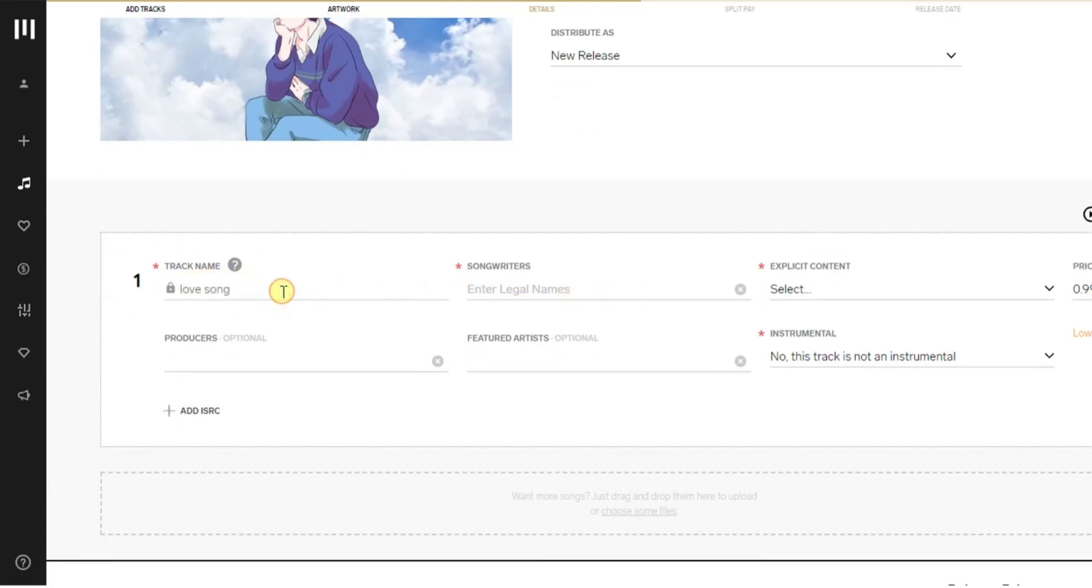
click(554, 289)
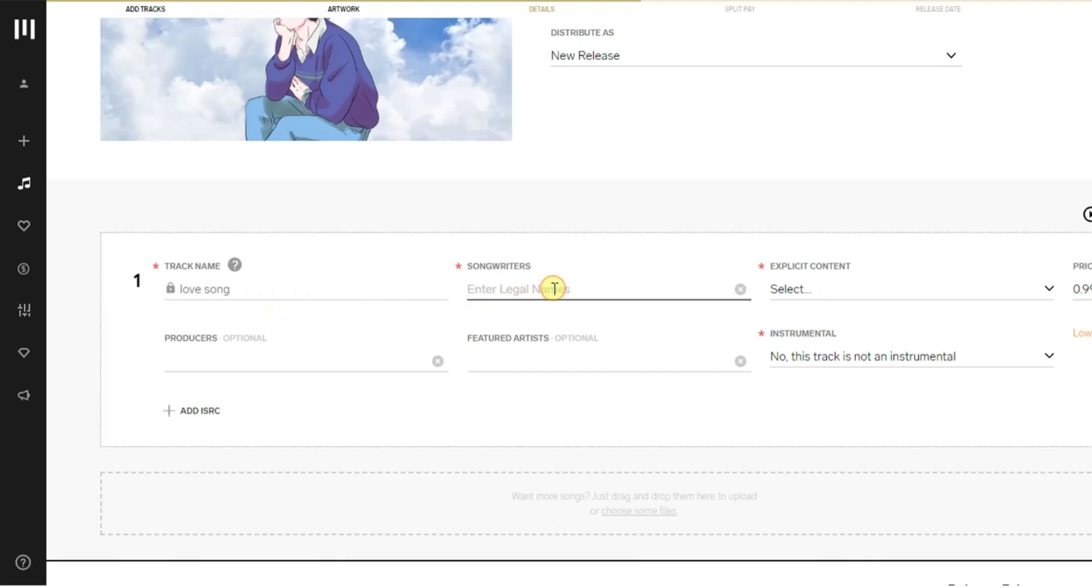
text(zik)
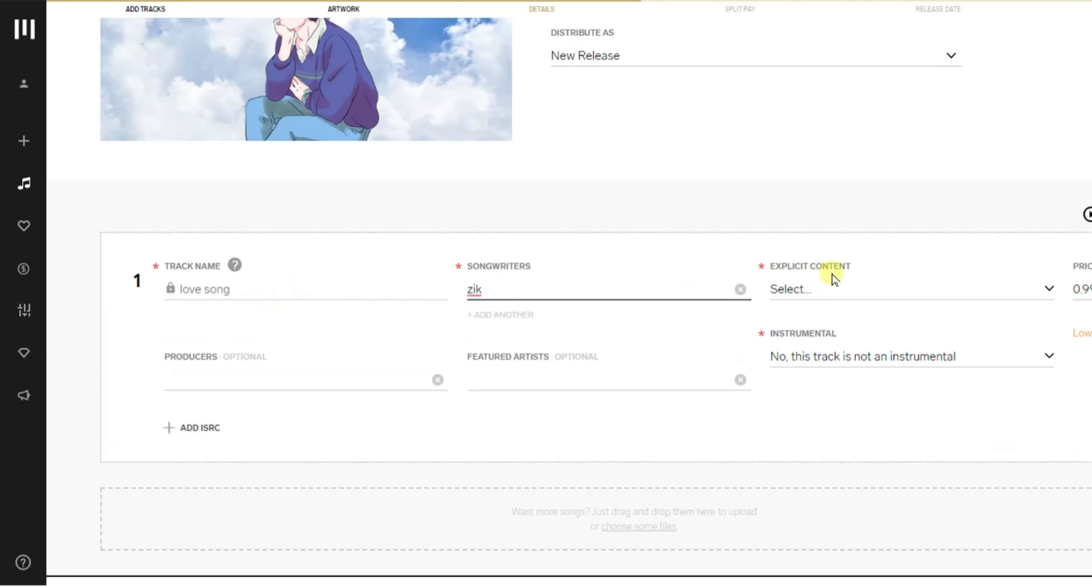
click(875, 291)
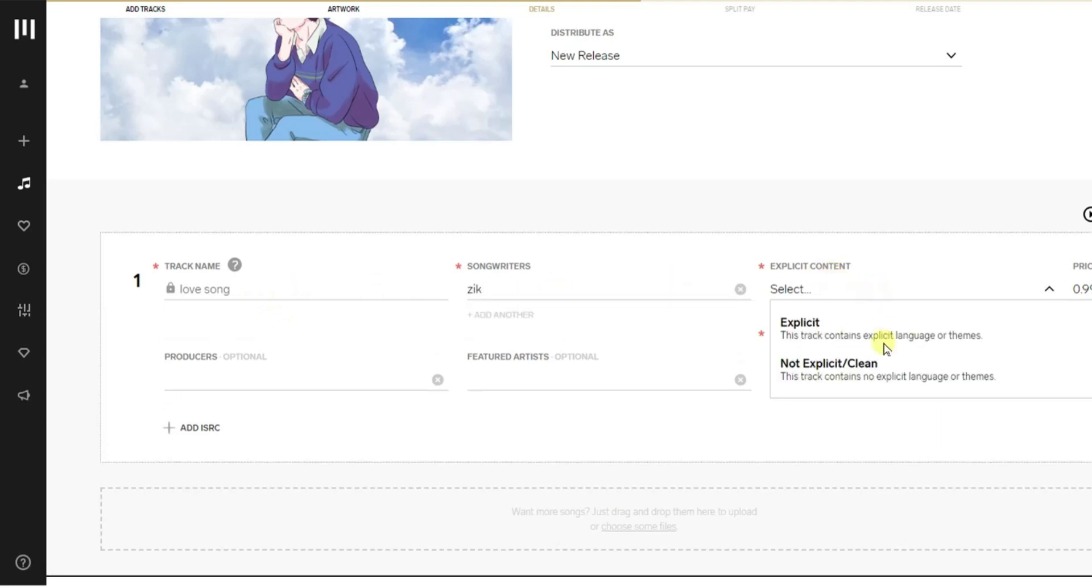
click(883, 364)
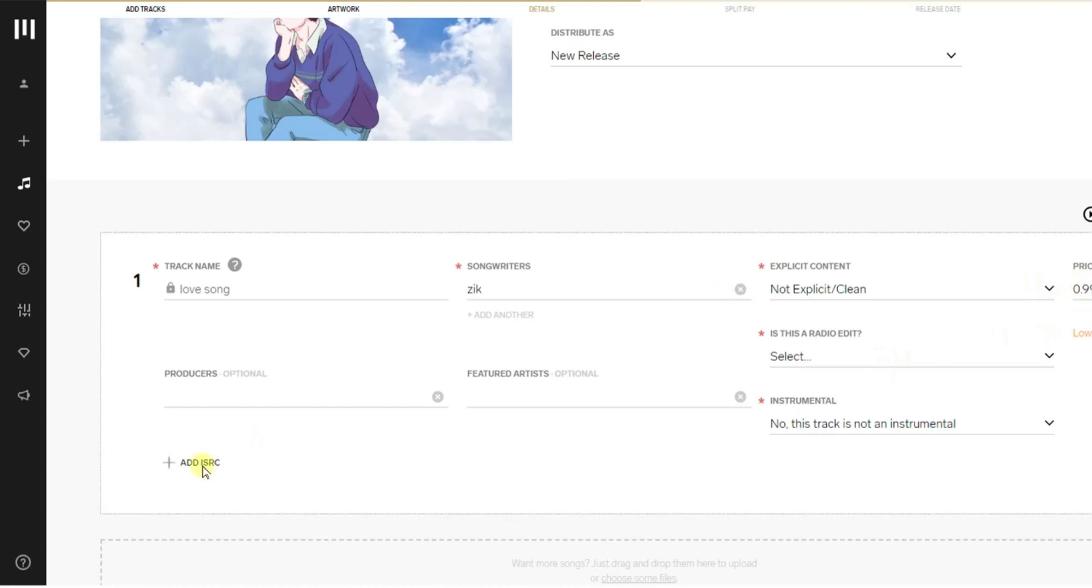
click(225, 392)
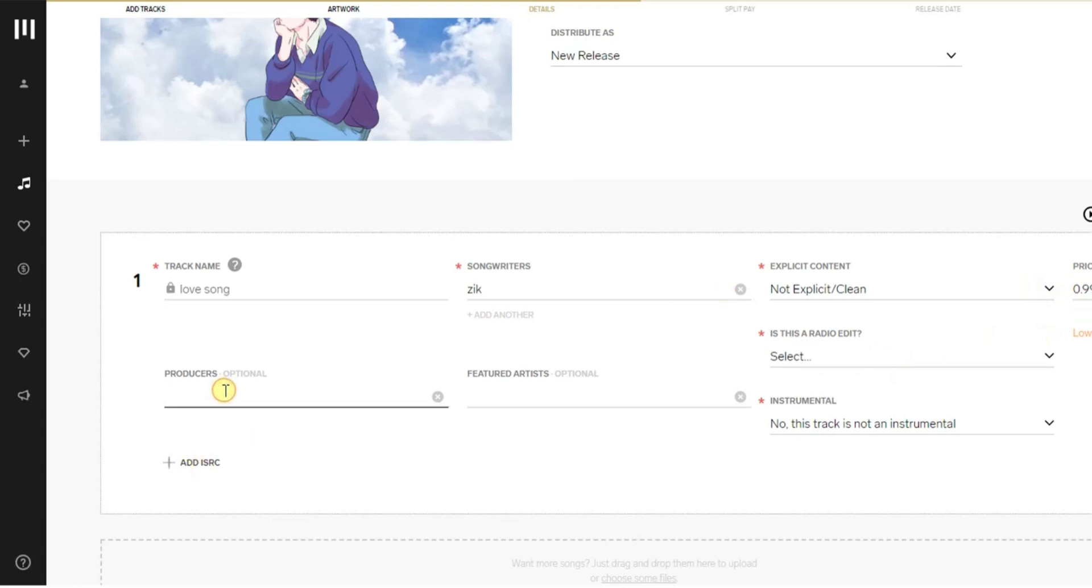
text(zik)
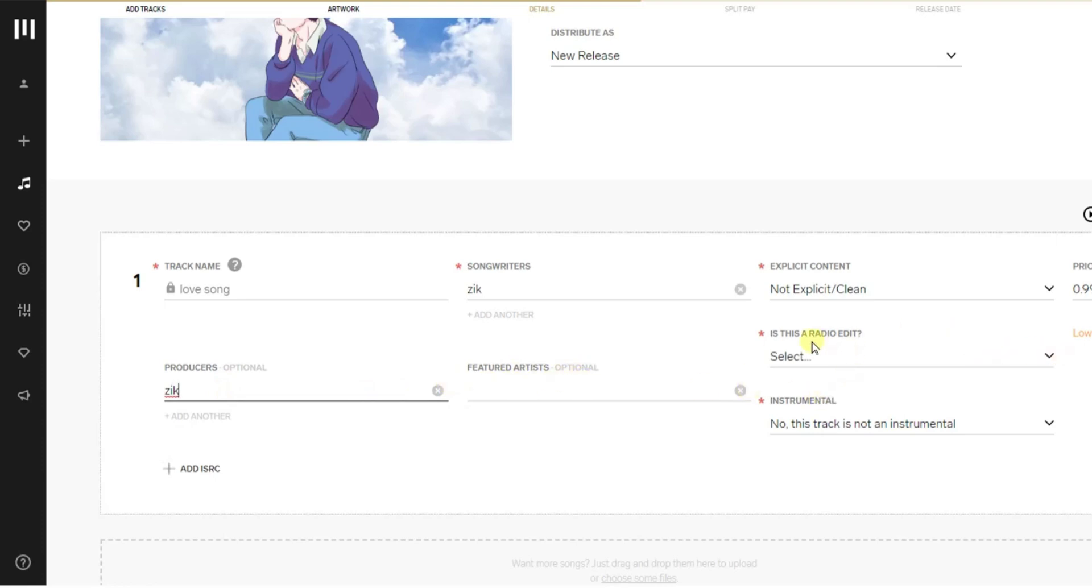
Step: Mark the track as not a radio edit and not instrumental, keeping the price at 0.99
click(973, 359)
click(916, 408)
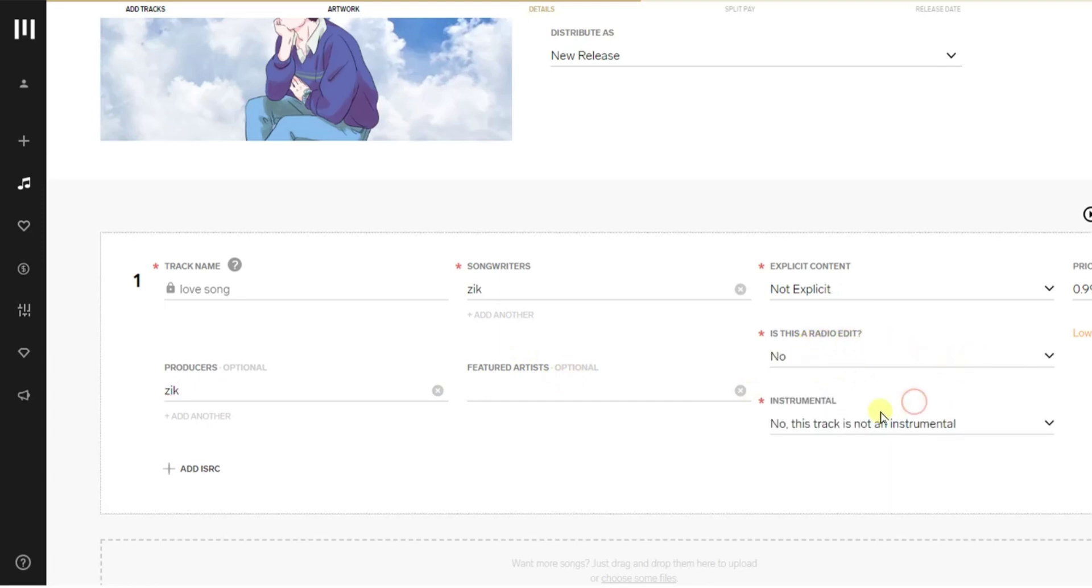
click(1043, 423)
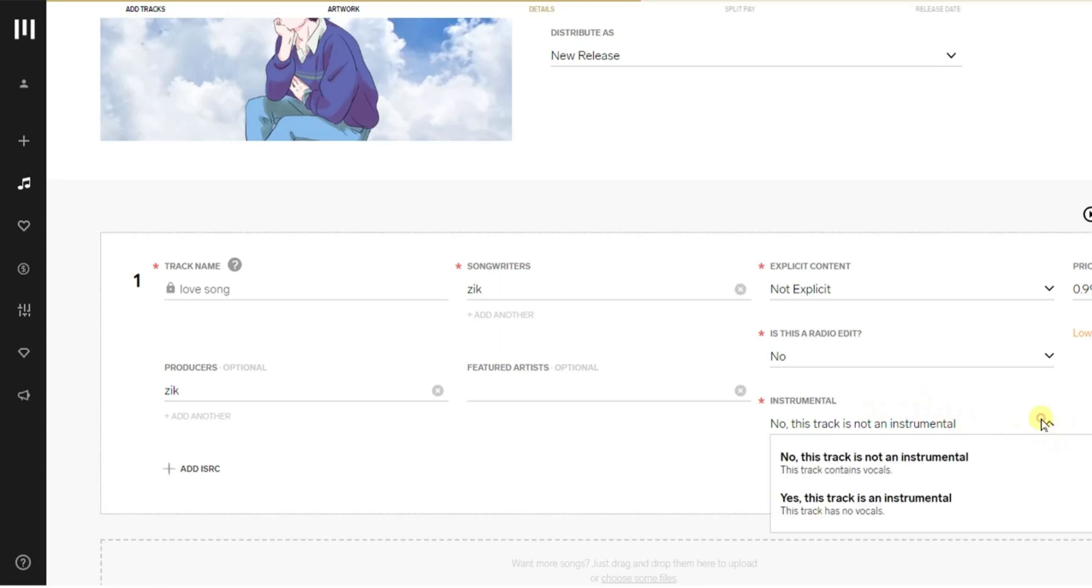
click(932, 458)
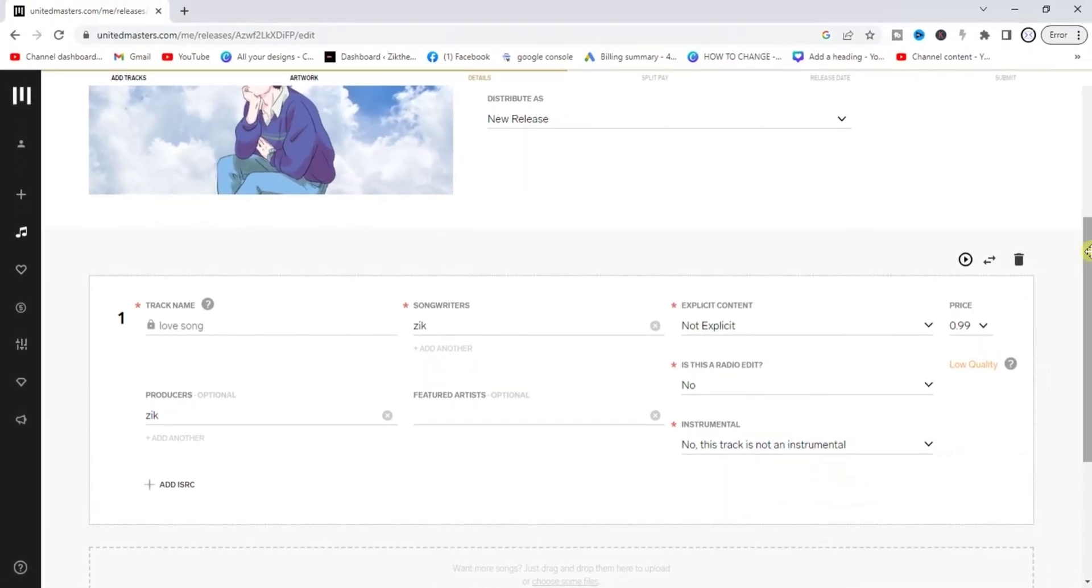
drag(1086, 257, 1087, 389)
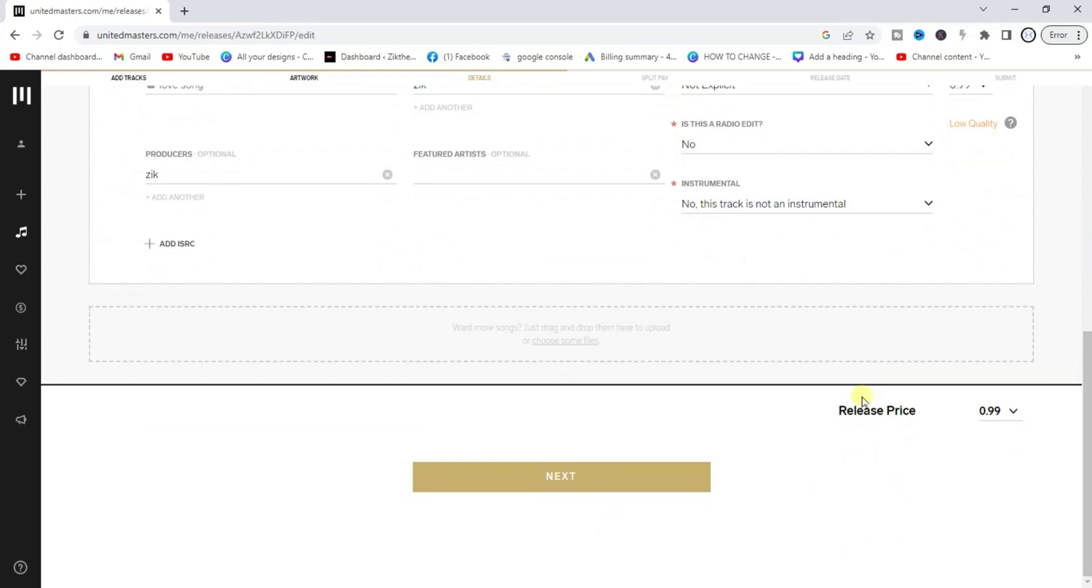
click(1012, 413)
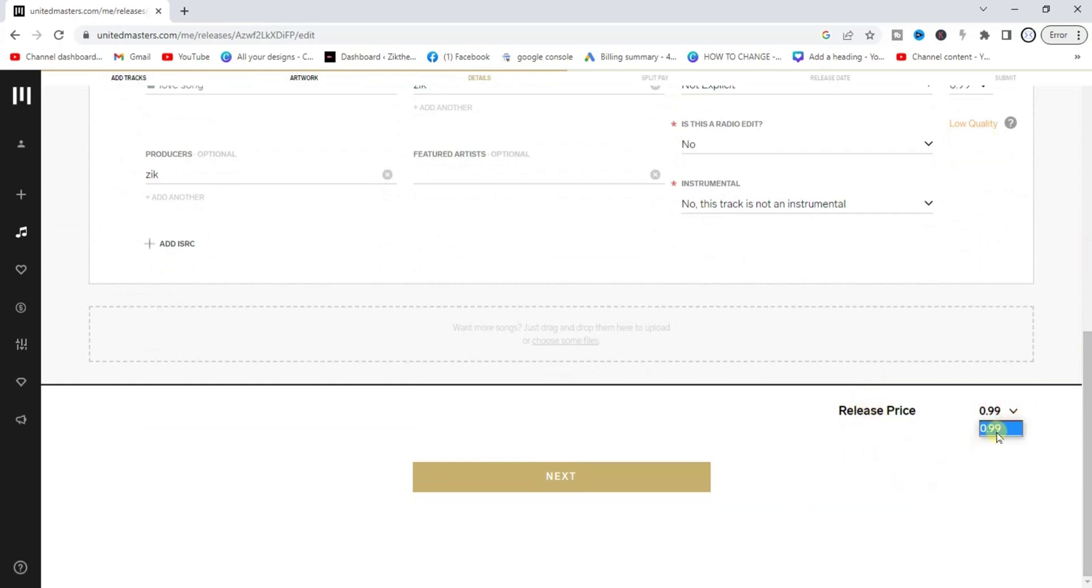
click(864, 500)
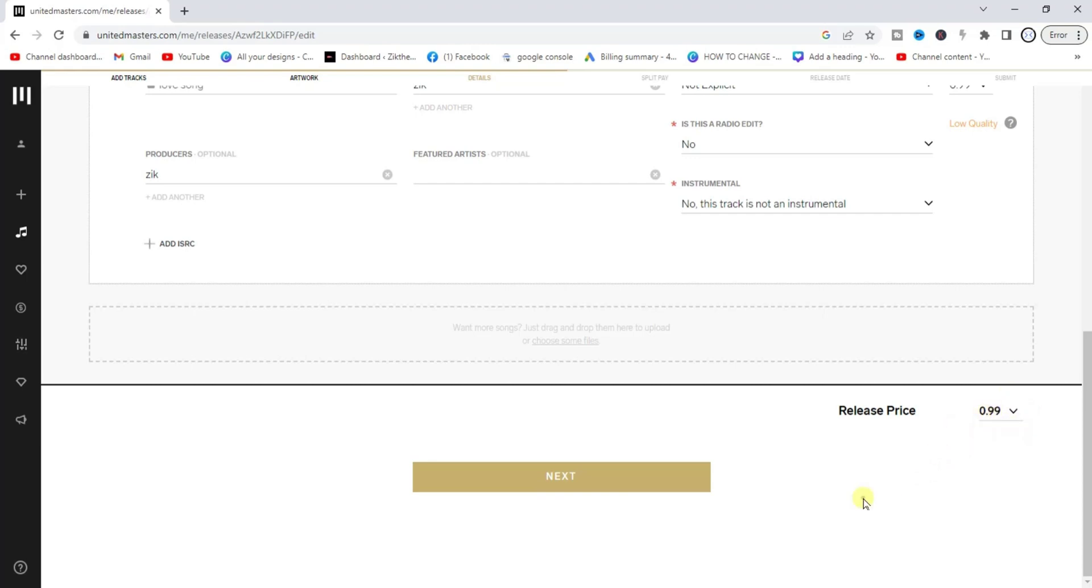
Step: Keep zik's 100% royalty split and set the release date to June 30, 2023
click(558, 476)
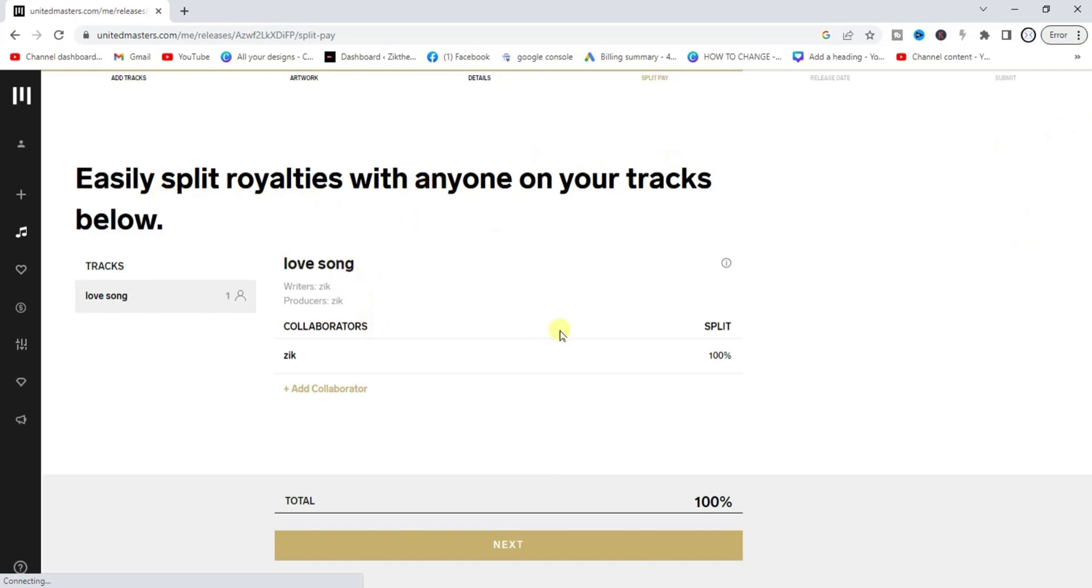
click(515, 543)
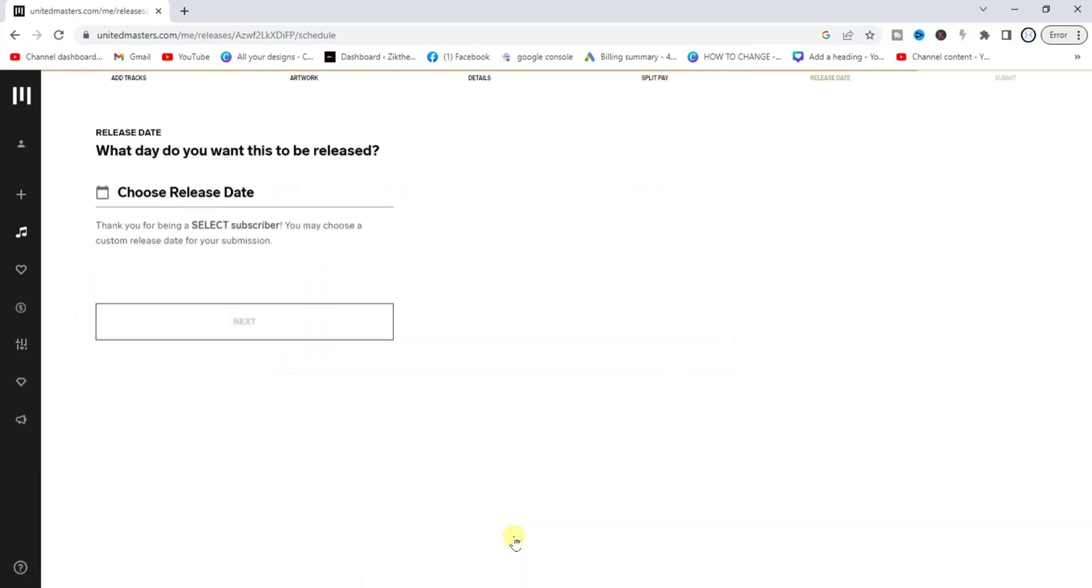
click(187, 193)
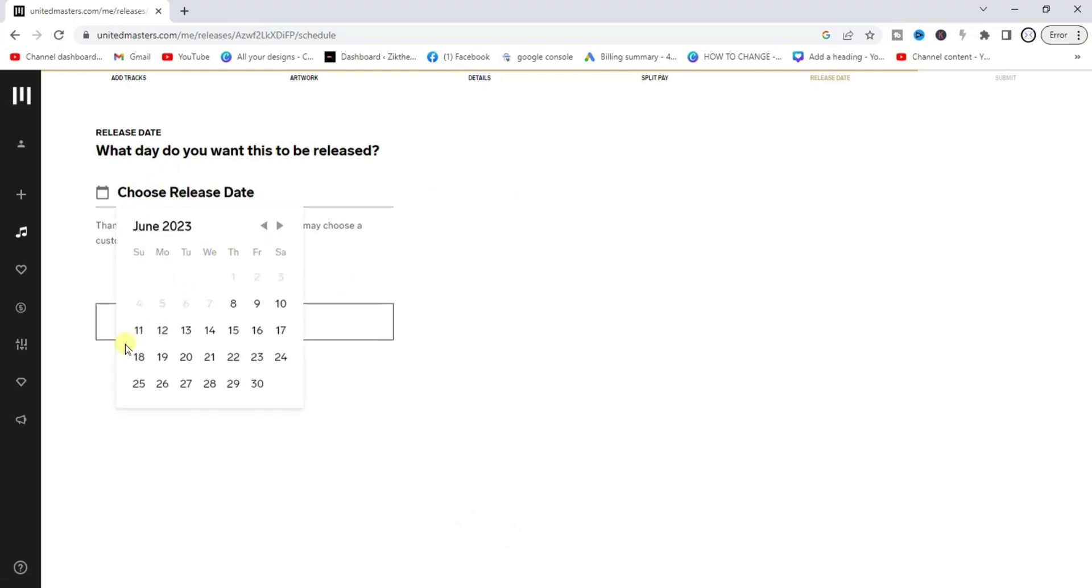
click(282, 305)
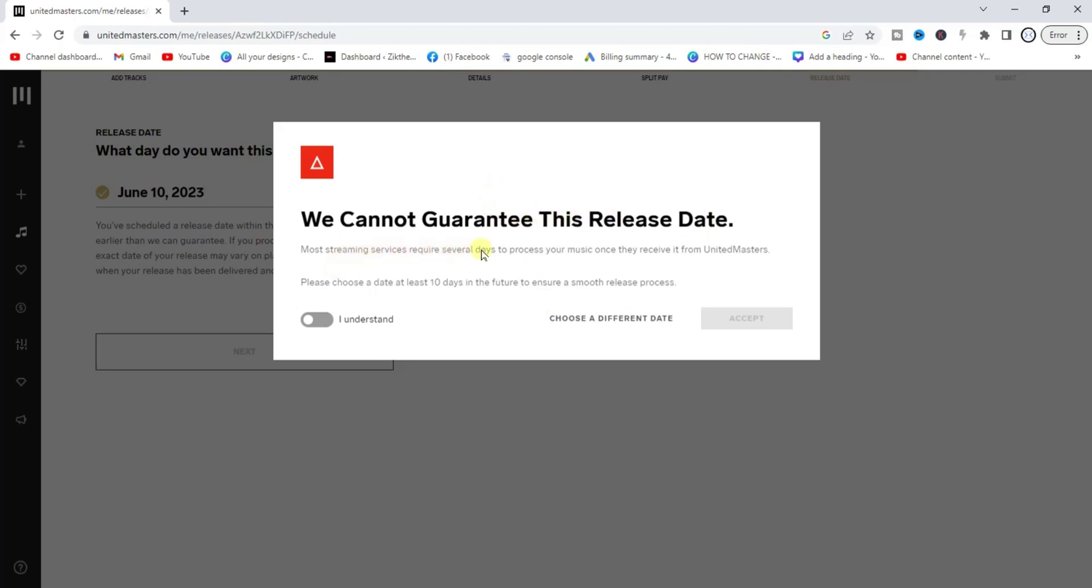
click(354, 320)
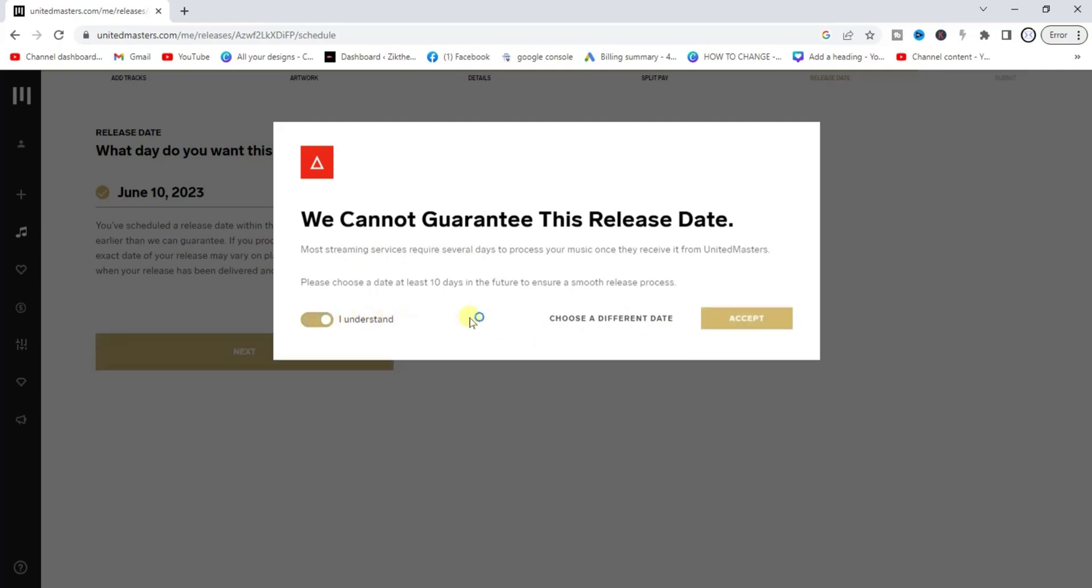
click(622, 324)
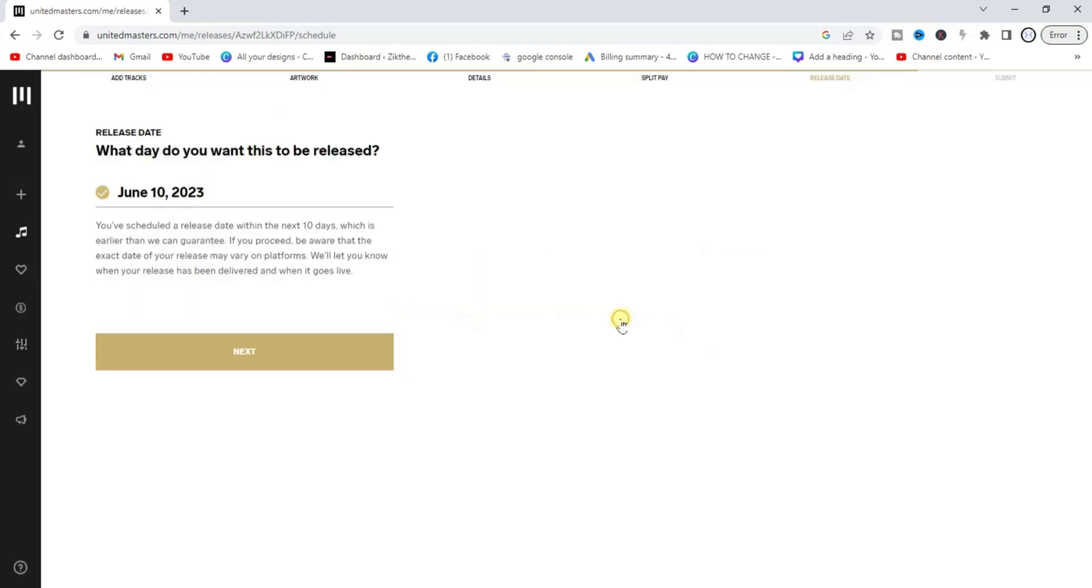
click(251, 192)
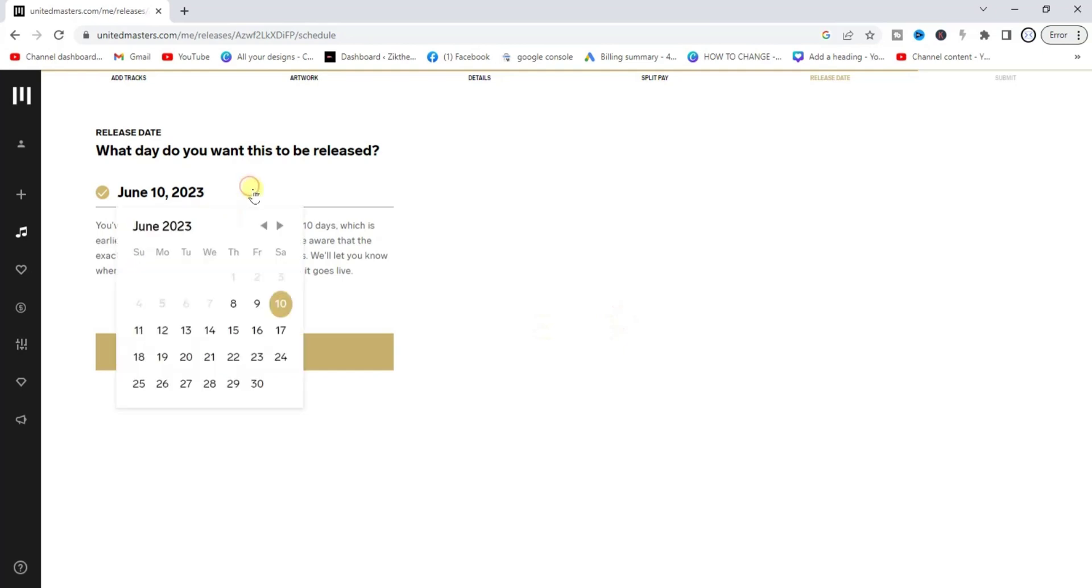
click(259, 384)
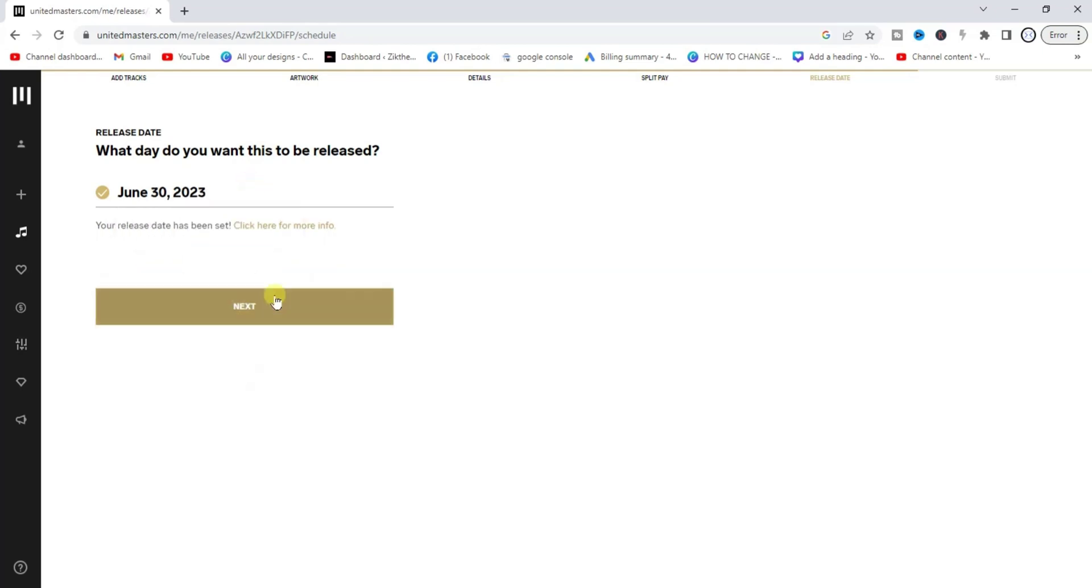
click(256, 299)
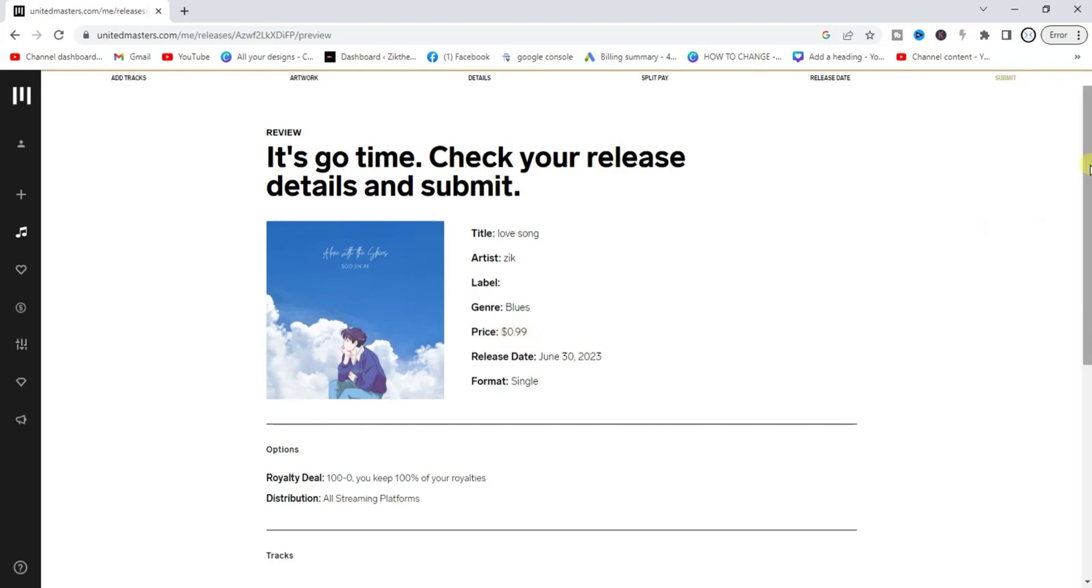
Step: Tick 'All submitted music is original' and the Terms & Conditions box, then submit
drag(1088, 168, 1088, 361)
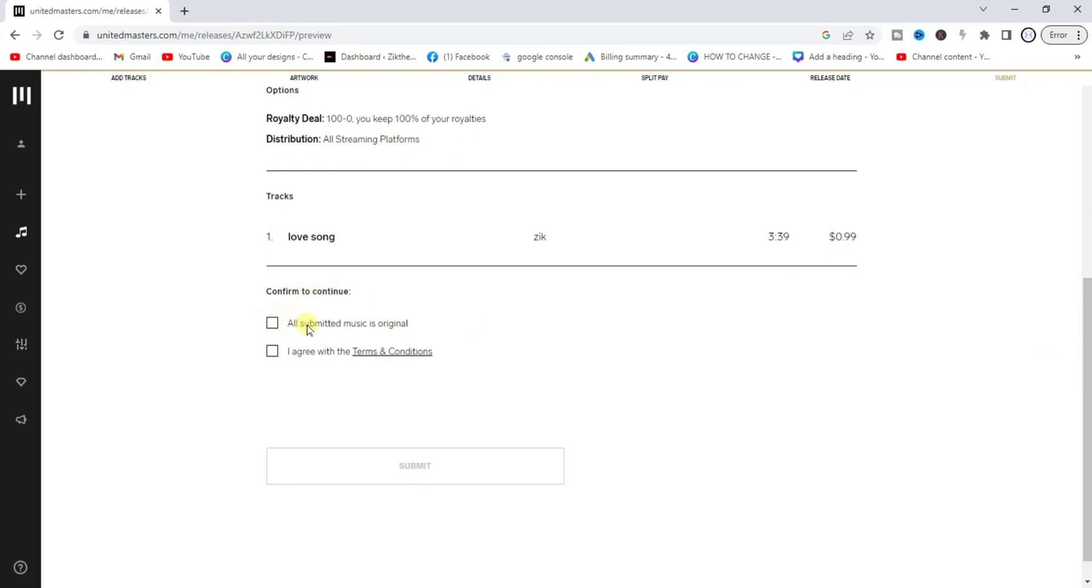
click(272, 325)
click(271, 354)
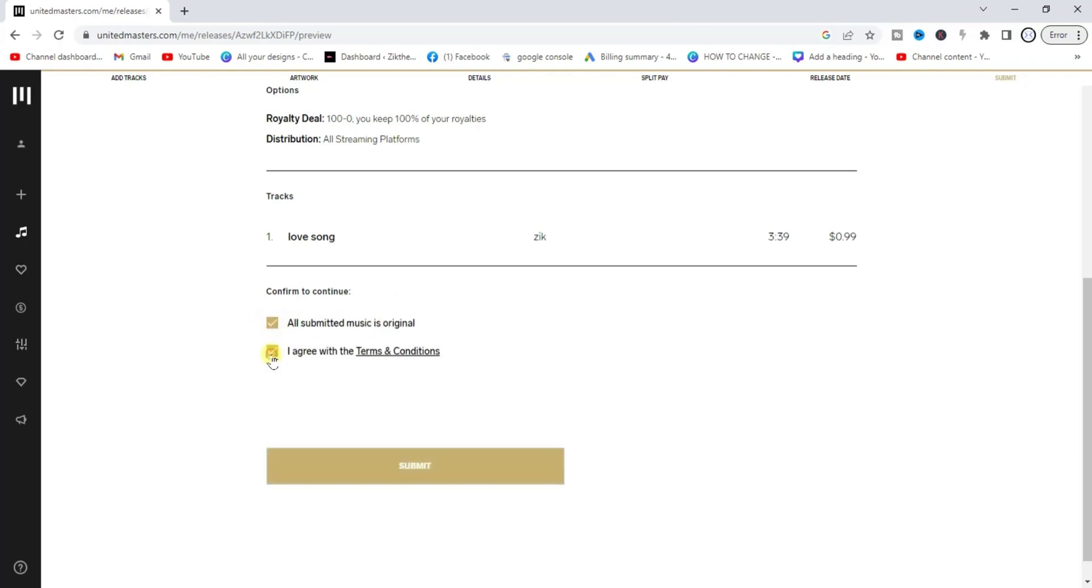
click(436, 472)
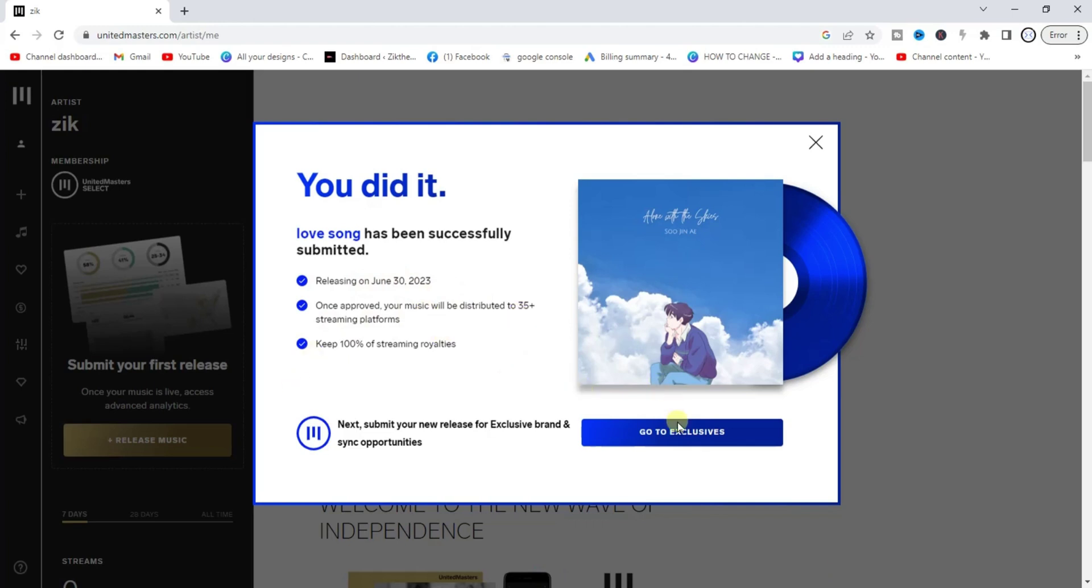
Step: Dismiss the 'You did it' success message and view zik's Music releases list
click(814, 140)
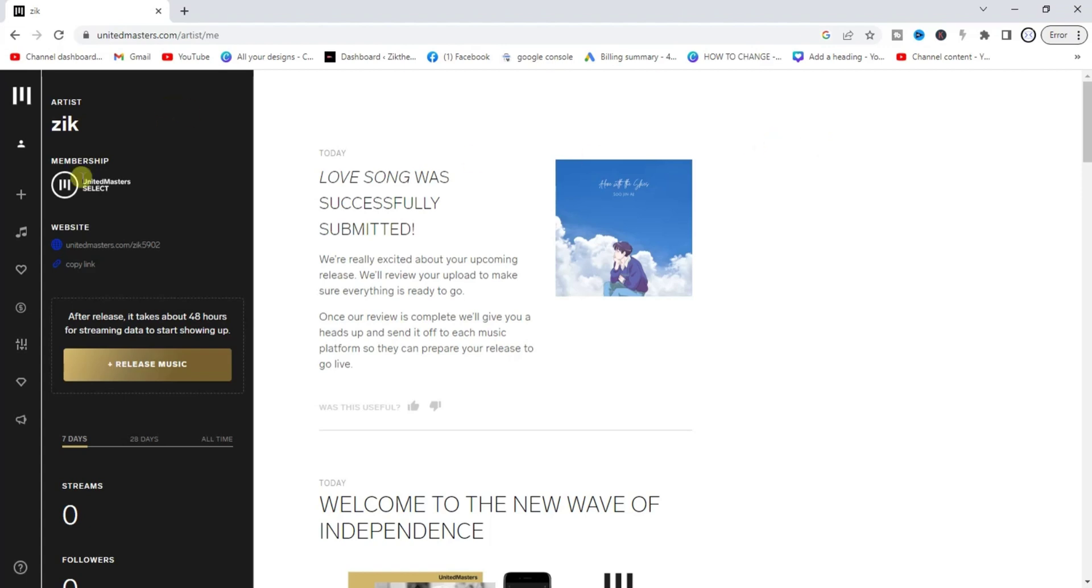
mouse_move(19, 230)
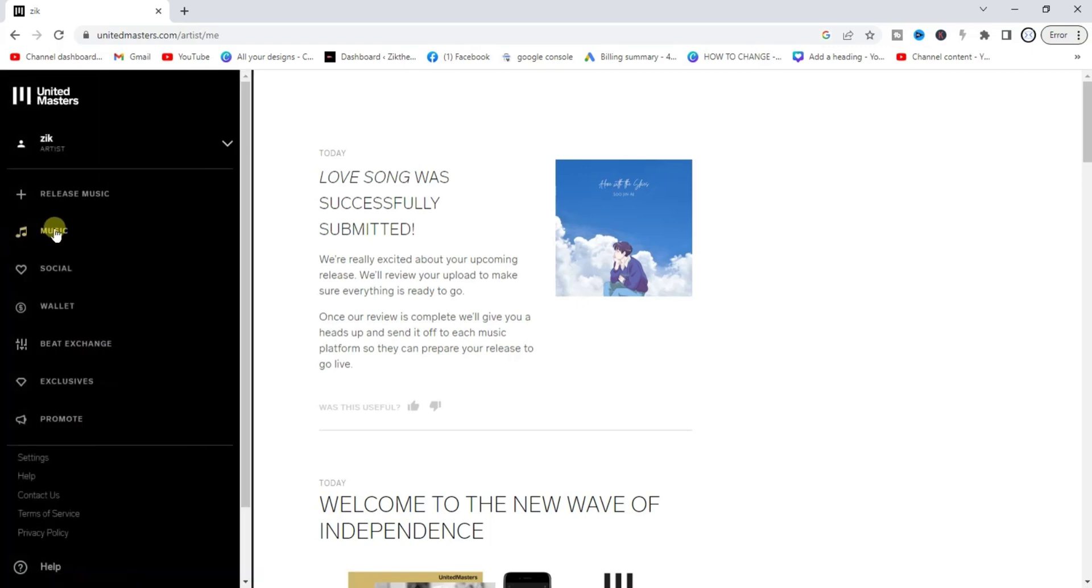
click(50, 232)
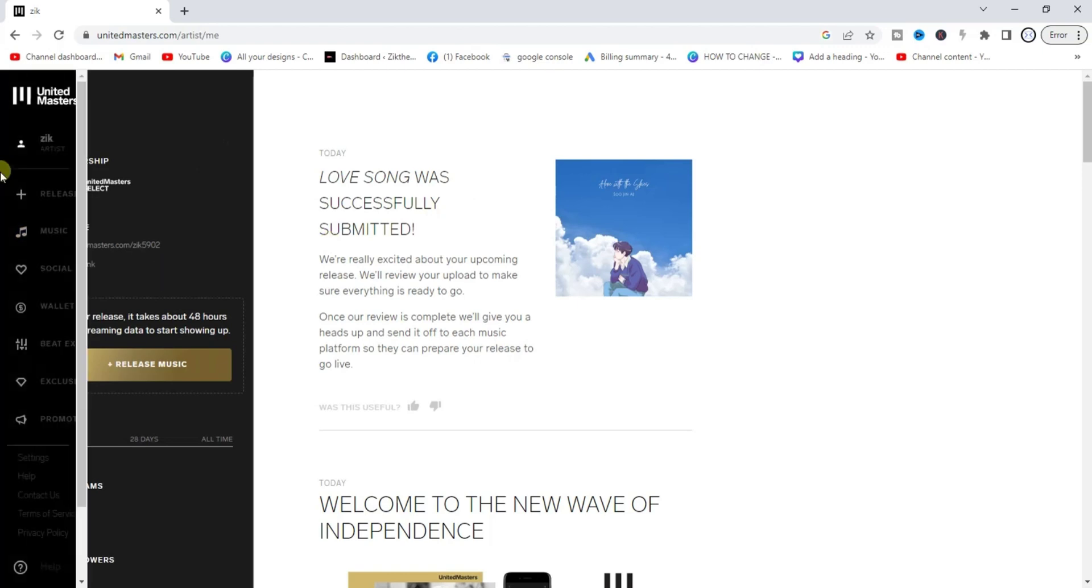
click(53, 233)
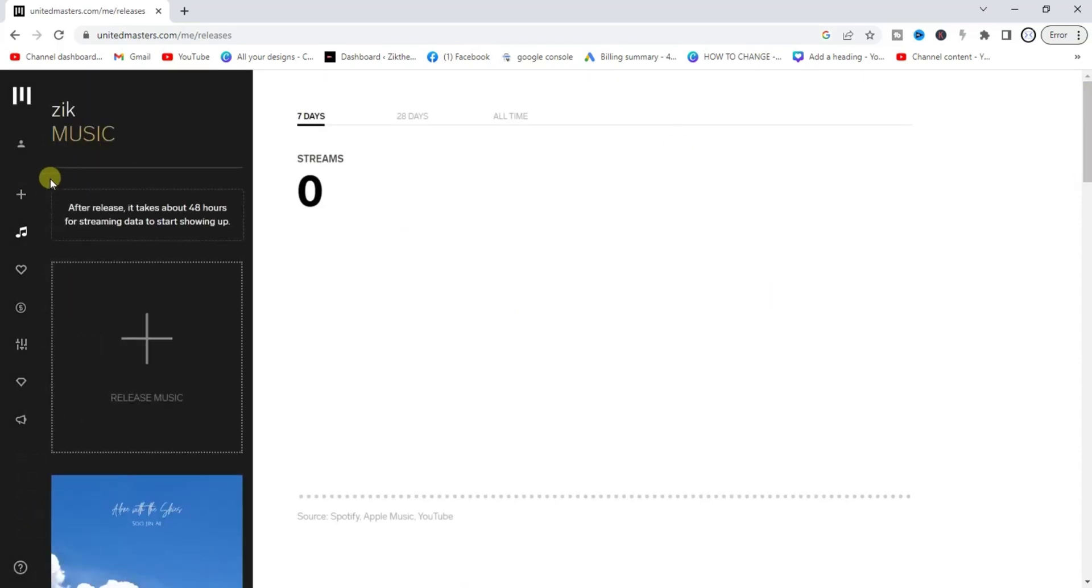
Step: Return to zik's artist home page from the profile row
mouse_move(27, 197)
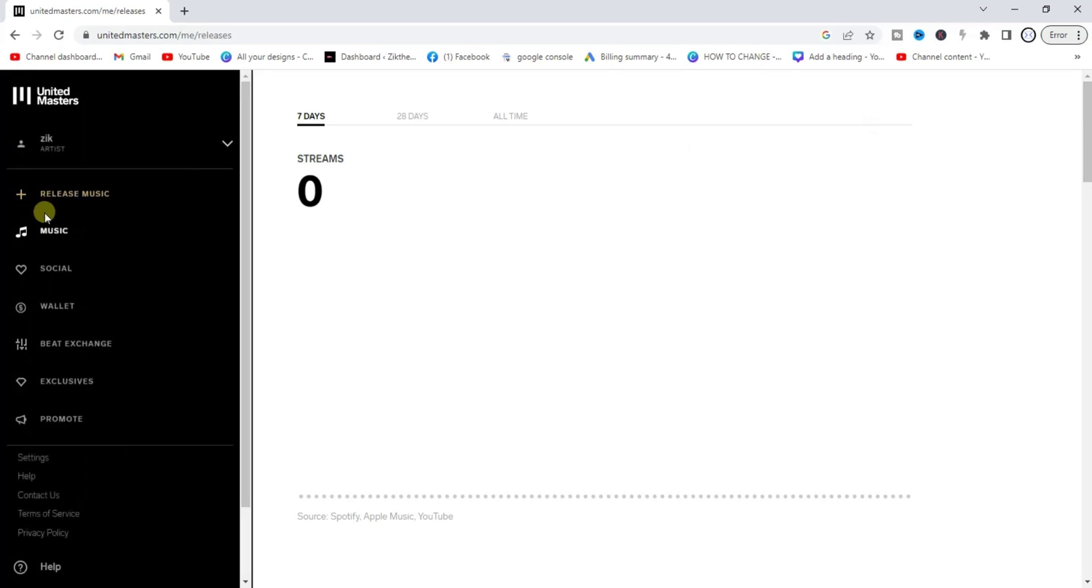
click(226, 143)
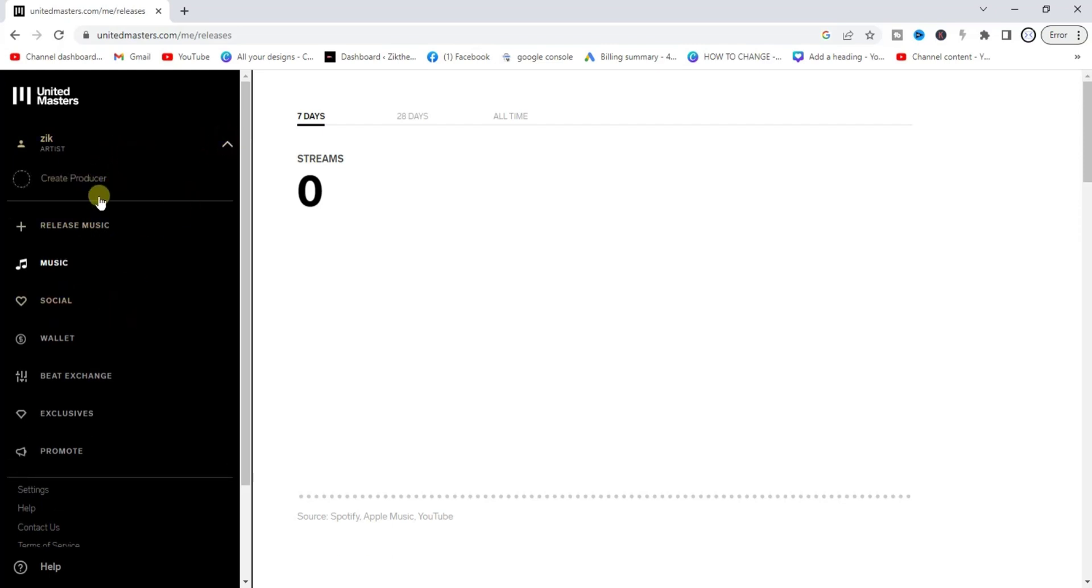
click(57, 149)
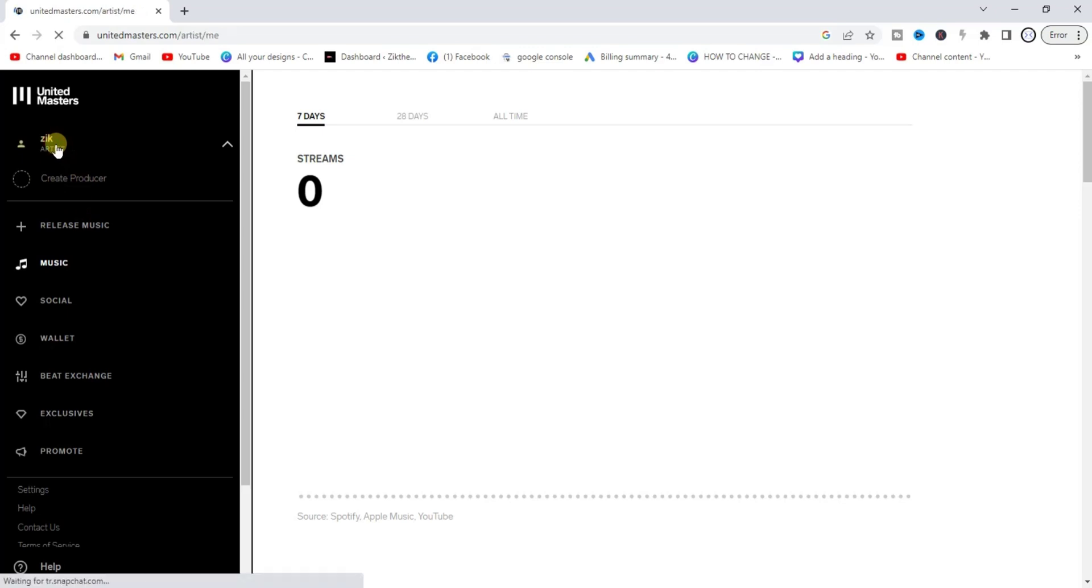